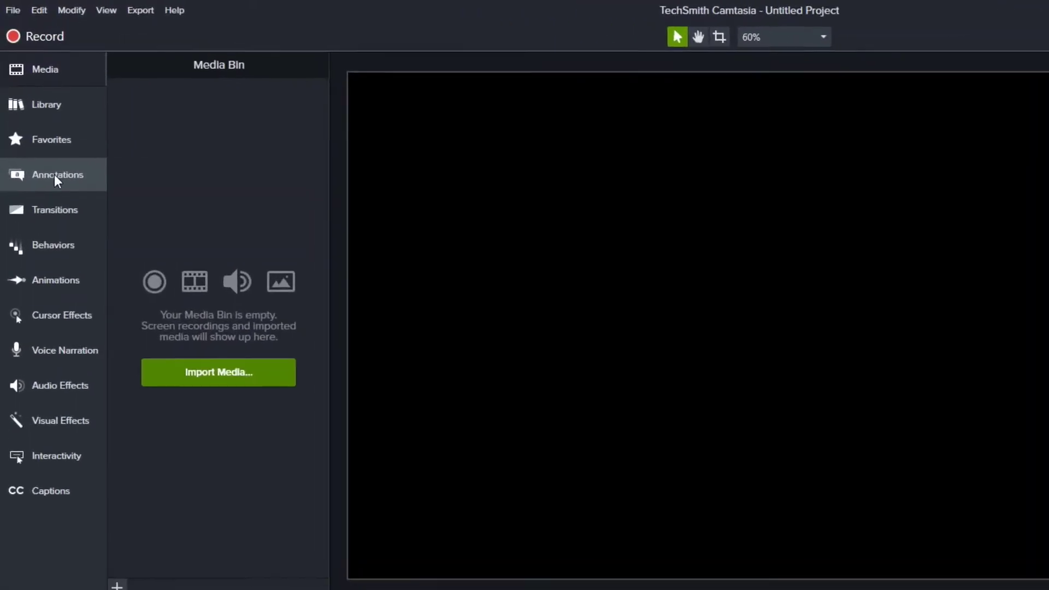
Step: Place a text callout from the Callouts annotations onto the canvas
{"action": "left_click", "coordinate": [40, 123]}
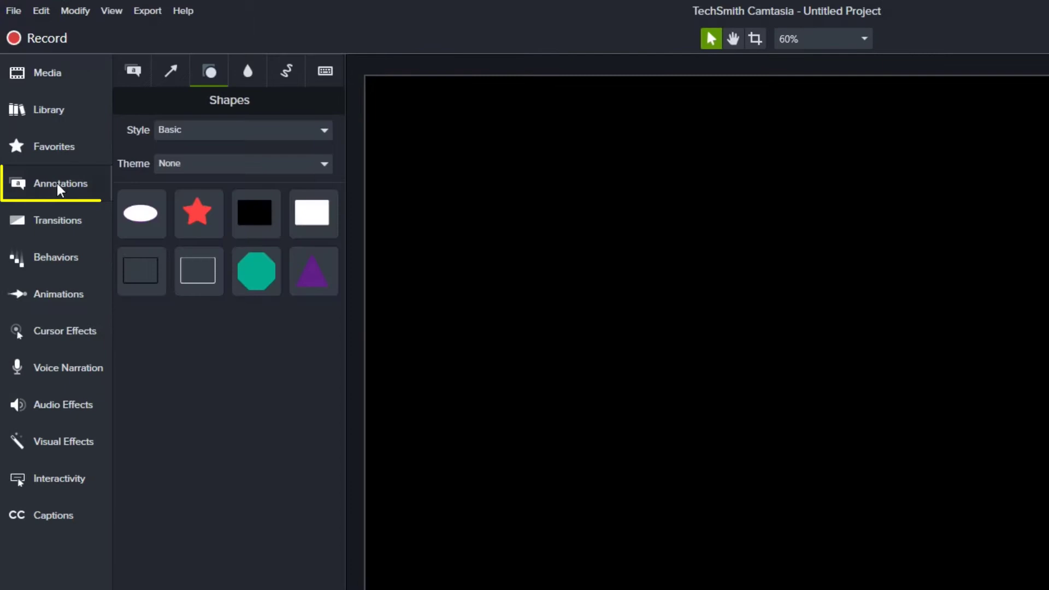
{"action": "left_click", "coordinate": [134, 71]}
{"action": "left_click_drag", "start_coordinate": [142, 328], "coordinate": [789, 350]}
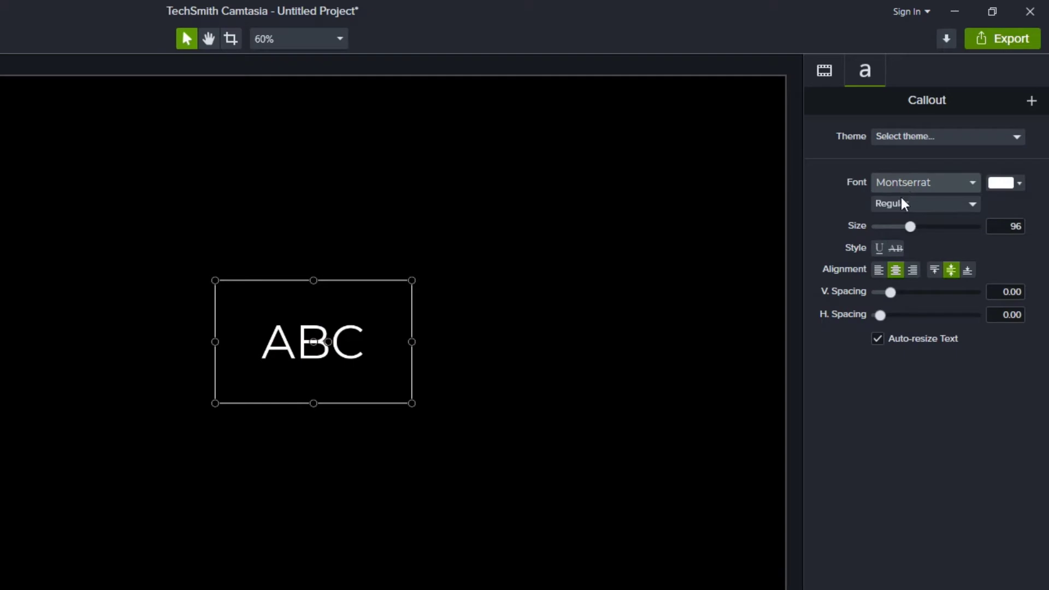
Step: Set the callout font to bold Montserrat at maximum size 254
{"action": "left_click", "coordinate": [902, 183]}
{"action": "left_click", "coordinate": [899, 186]}
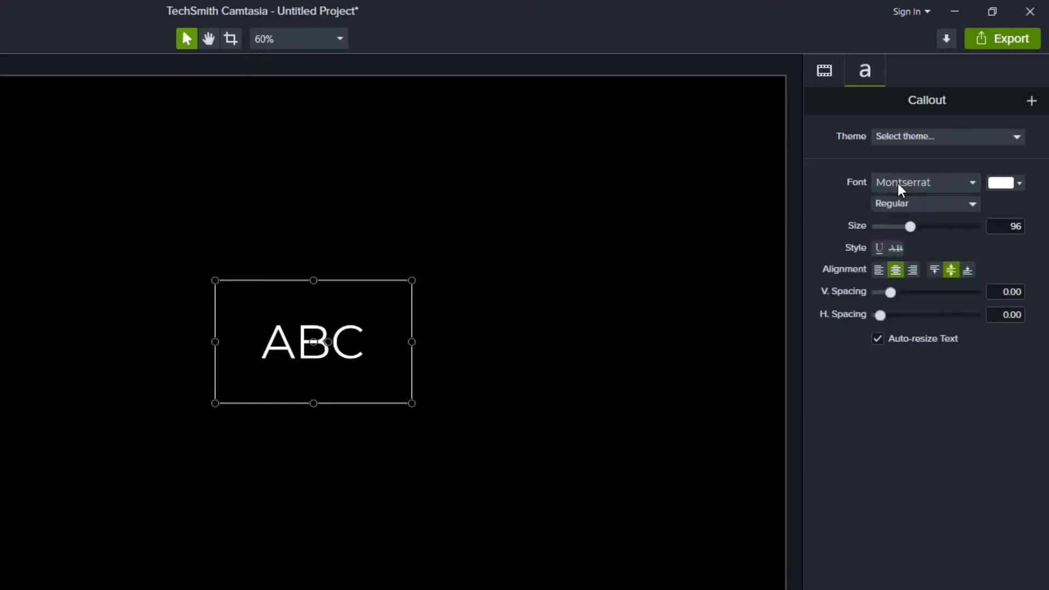
{"action": "left_click", "coordinate": [898, 205]}
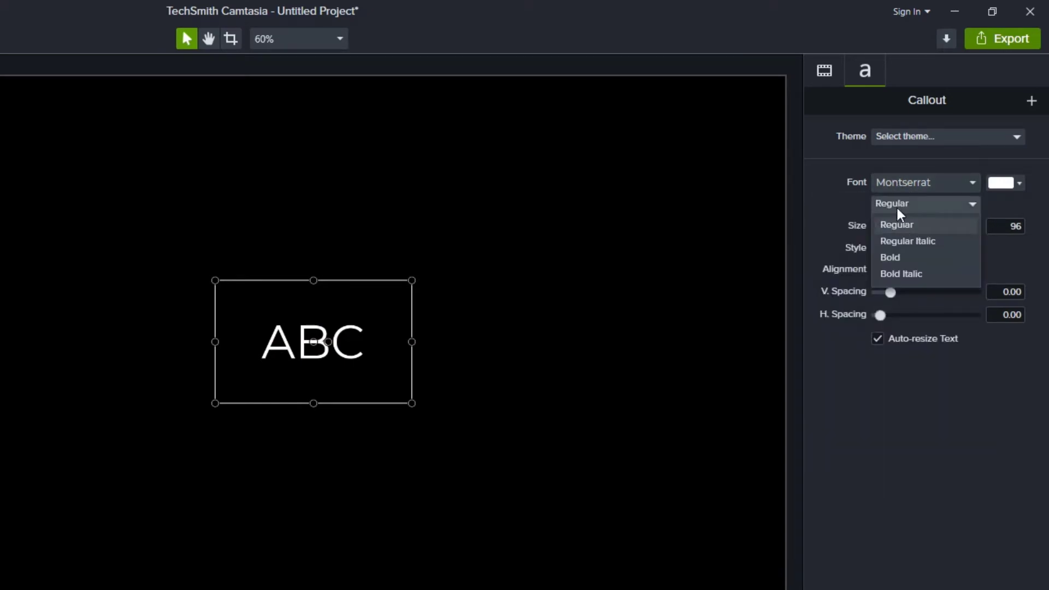
{"action": "left_click", "coordinate": [903, 255]}
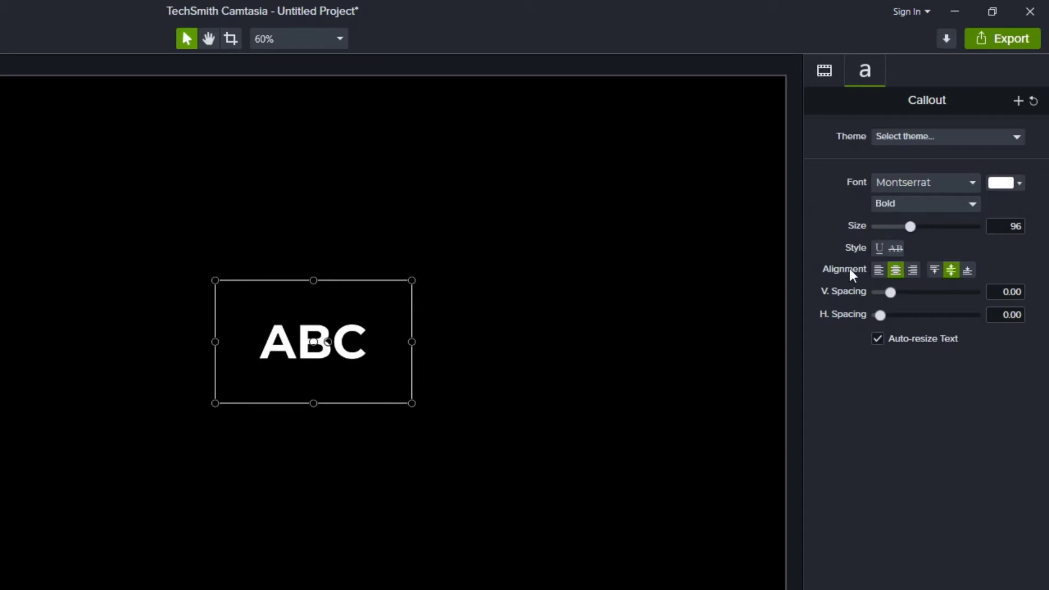
{"action": "left_click_drag", "start_coordinate": [912, 226], "coordinate": [978, 228]}
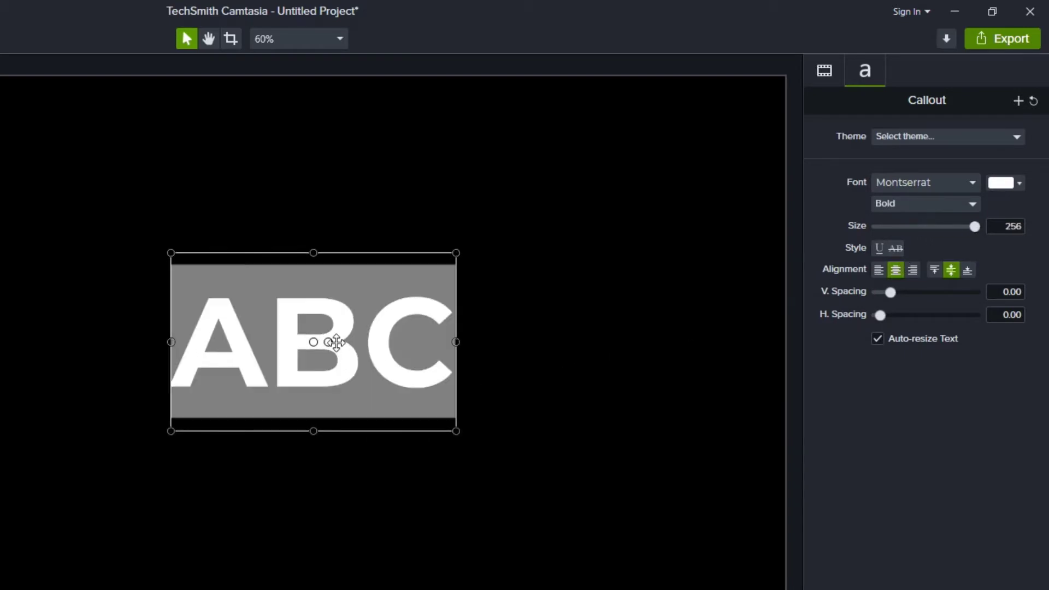
Step: Type OUTLINE TEXT and stretch the callout to the canvas edges so it fits one line
{"action": "type", "text": "OUTLINE TEXT"}
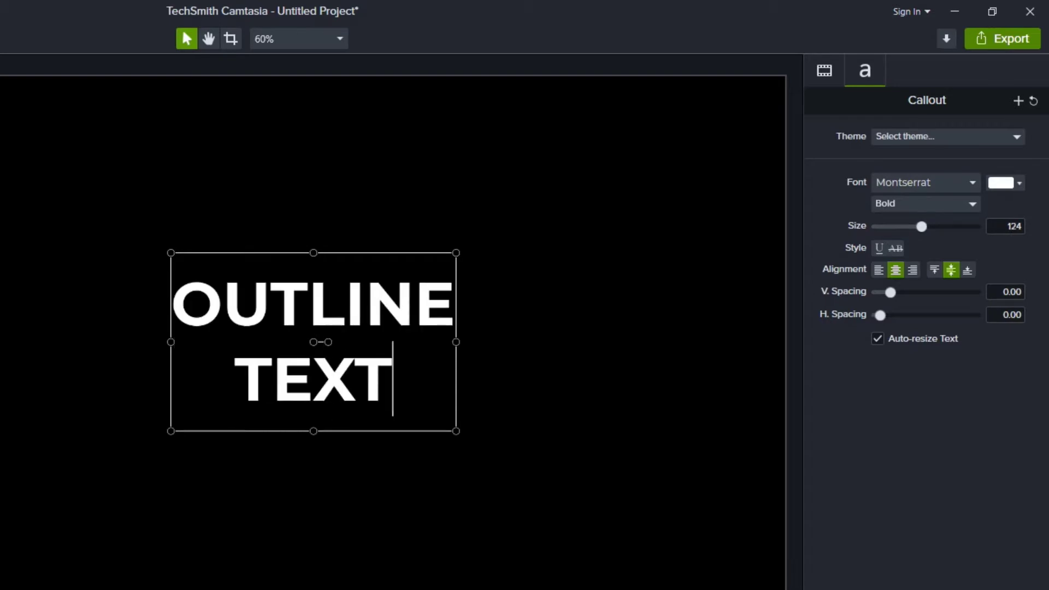
{"action": "left_click_drag", "start_coordinate": [456, 342], "coordinate": [786, 342]}
{"action": "left_click_drag", "start_coordinate": [171, 342], "coordinate": [0, 344]}
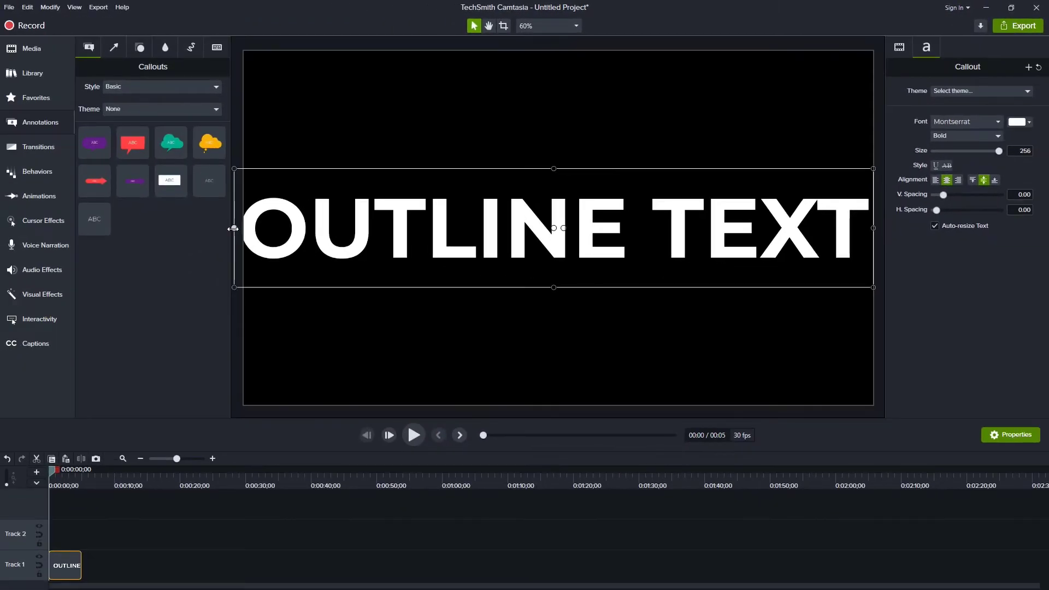
Step: Copy the OUTLINE TEXT clip onto Track 2, fit the timeline, and reselect the Track 1 clip
{"action": "left_click", "coordinate": [65, 569]}
{"action": "key", "text": "ctrl+c"}
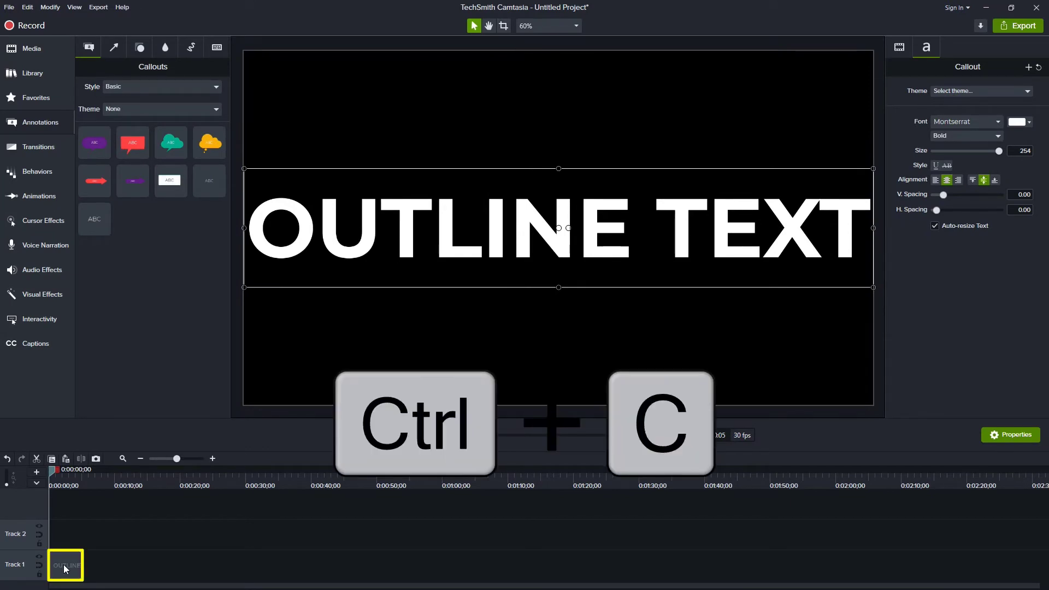
{"action": "key", "text": "ctrl+v"}
{"action": "left_click", "coordinate": [122, 459]}
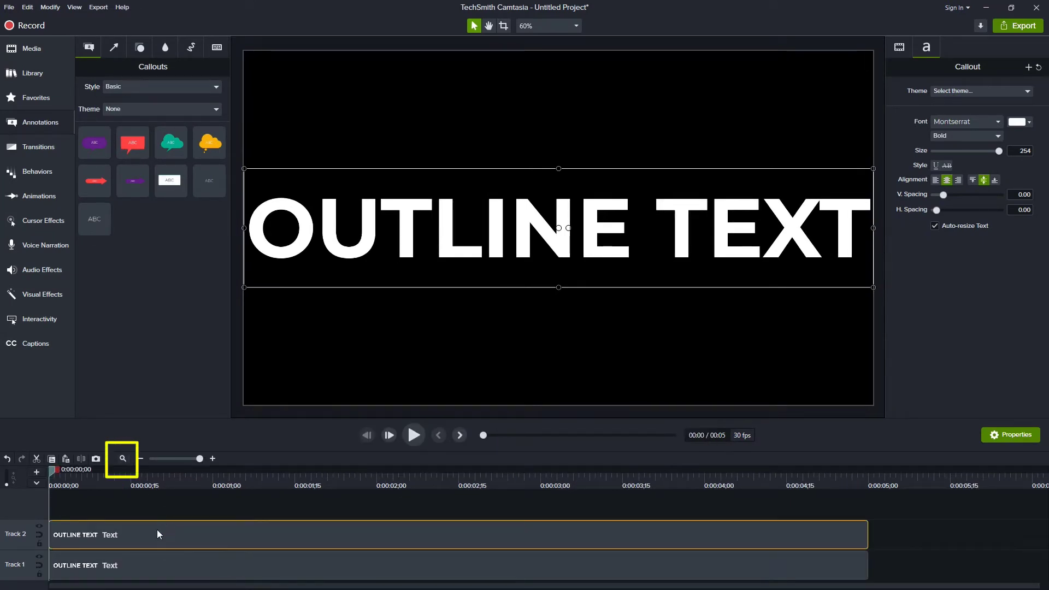
{"action": "left_click", "coordinate": [228, 573]}
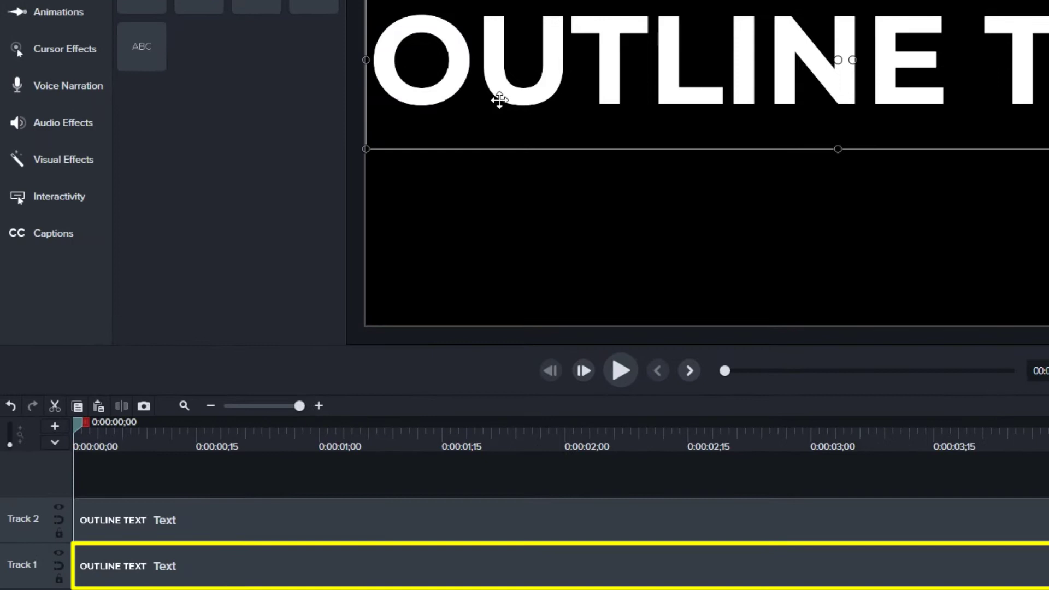
Step: Apply the Glow visual effect to the Track 1 OUTLINE TEXT clip
{"action": "left_click", "coordinate": [55, 162]}
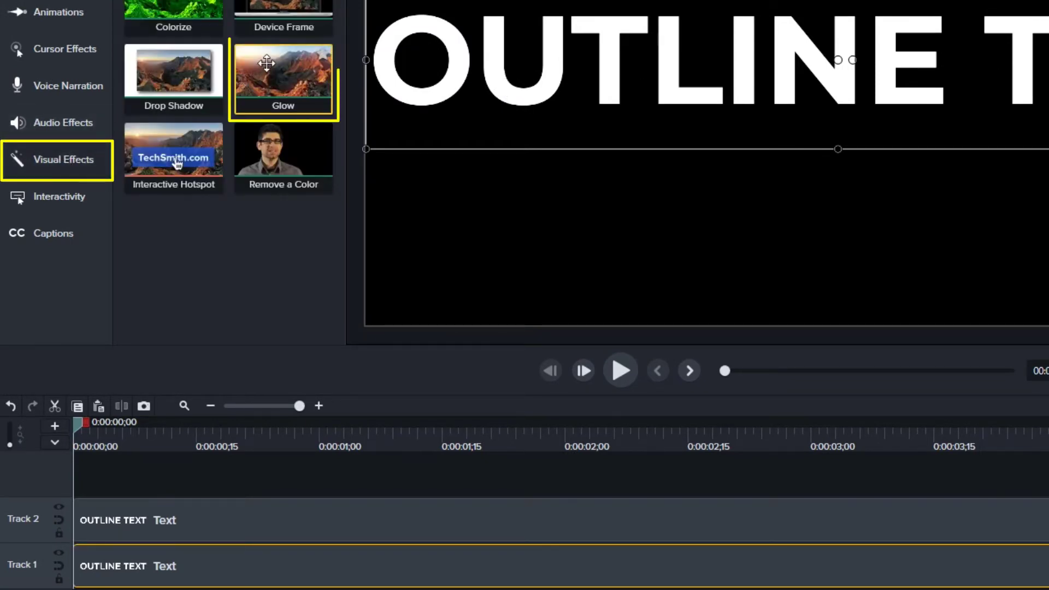
{"action": "left_click_drag", "start_coordinate": [267, 63], "coordinate": [246, 571]}
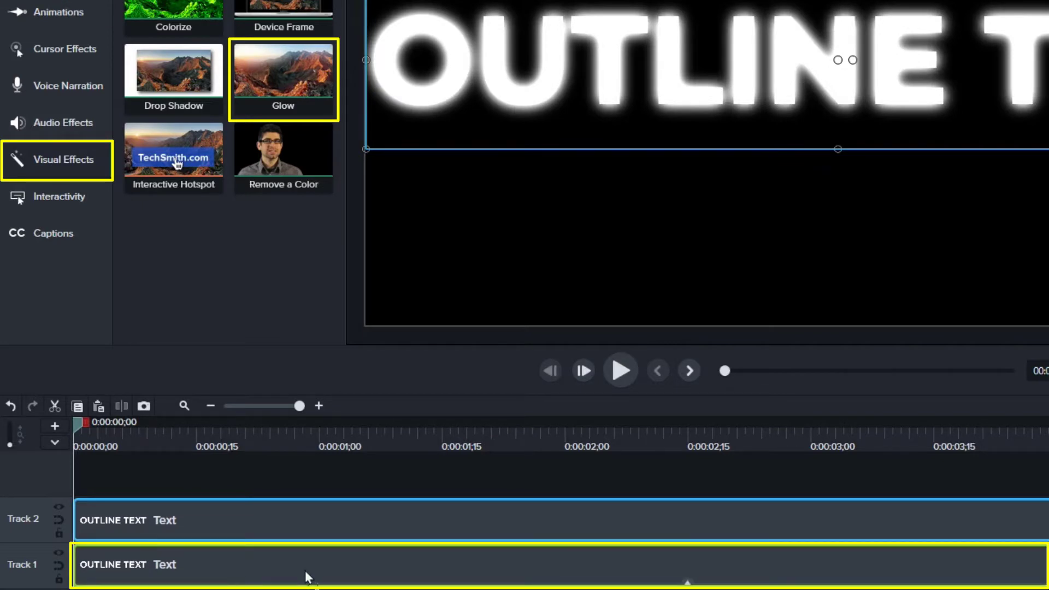
{"action": "left_click_drag", "start_coordinate": [305, 570], "coordinate": [304, 570]}
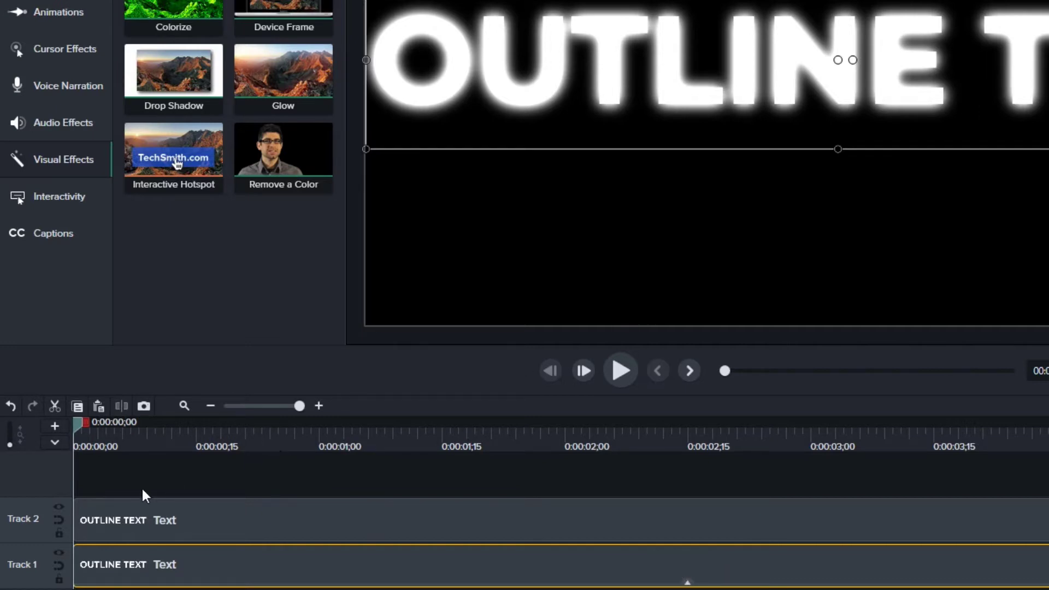
{"action": "key", "text": "ctrl+z"}
Step: Set Track 2's Track Matte Mode to Alpha Invert
{"action": "left_click", "coordinate": [59, 508]}
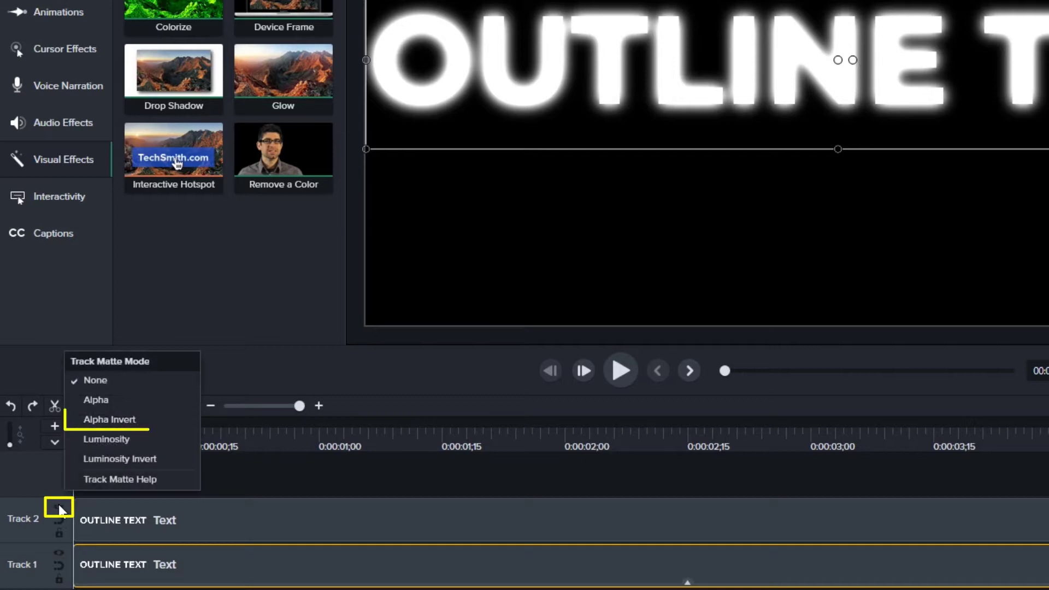
{"action": "left_click", "coordinate": [121, 426]}
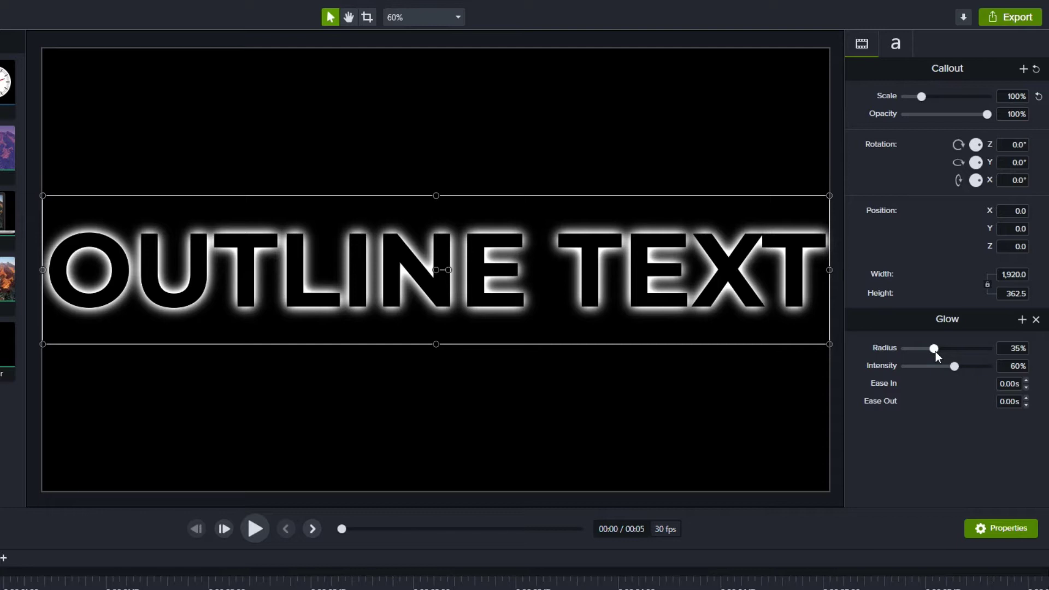
Step: Set Glow intensity to 100% and radius to 5%, checking at 100% zoom, then return to Fit
{"action": "left_click_drag", "start_coordinate": [955, 366], "coordinate": [898, 353]}
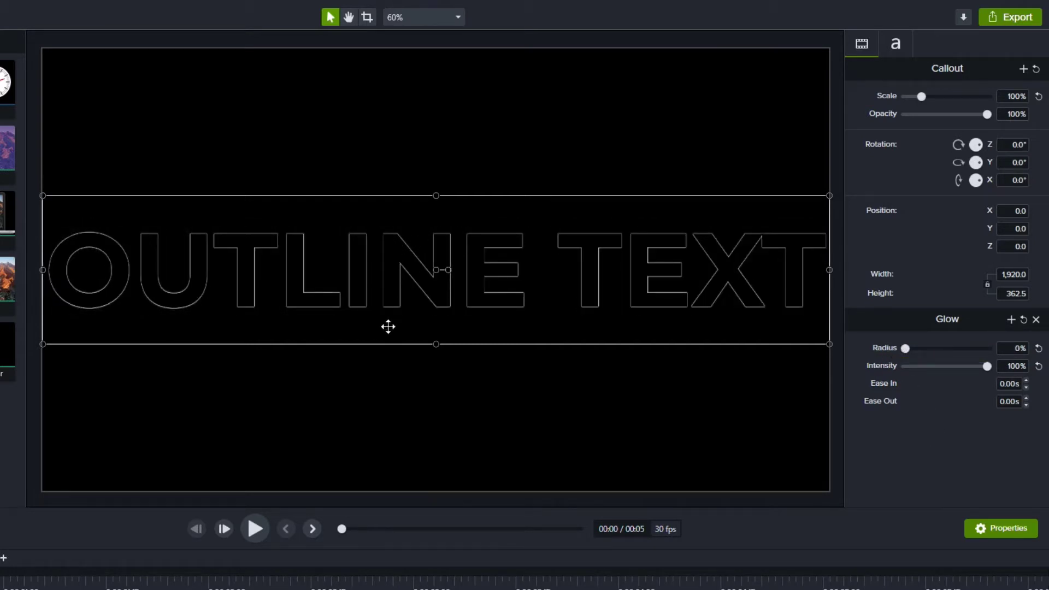
{"action": "left_click", "coordinate": [457, 17]}
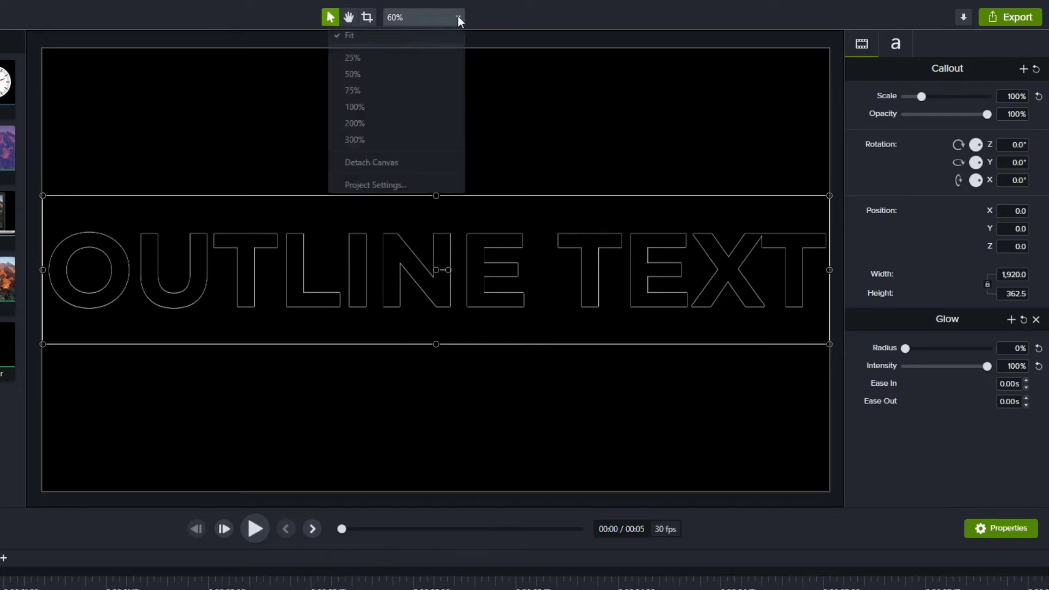
{"action": "left_click", "coordinate": [370, 107]}
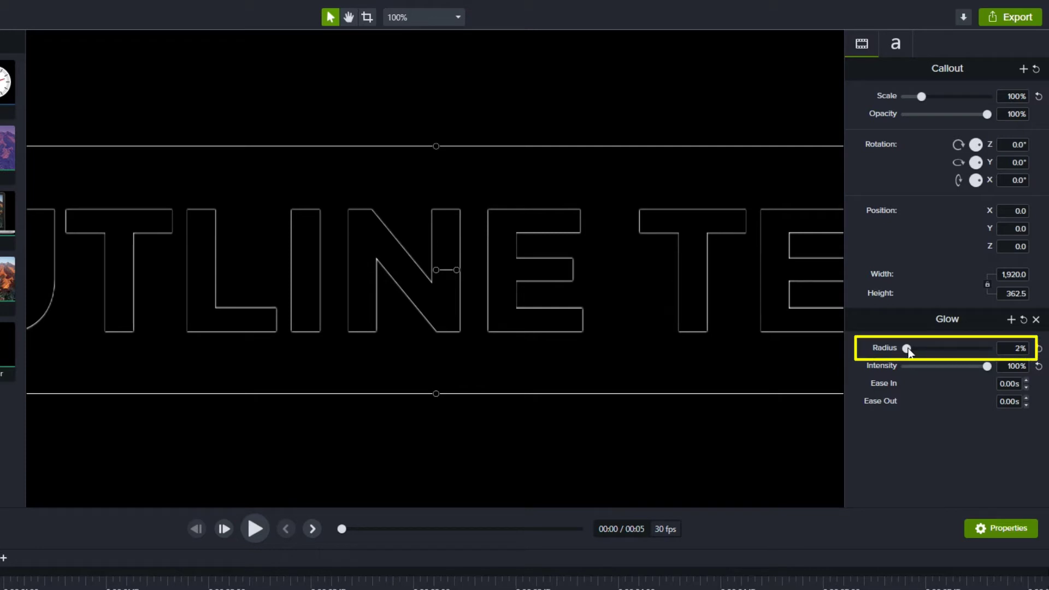
{"action": "left_click_drag", "start_coordinate": [908, 352], "coordinate": [911, 348]}
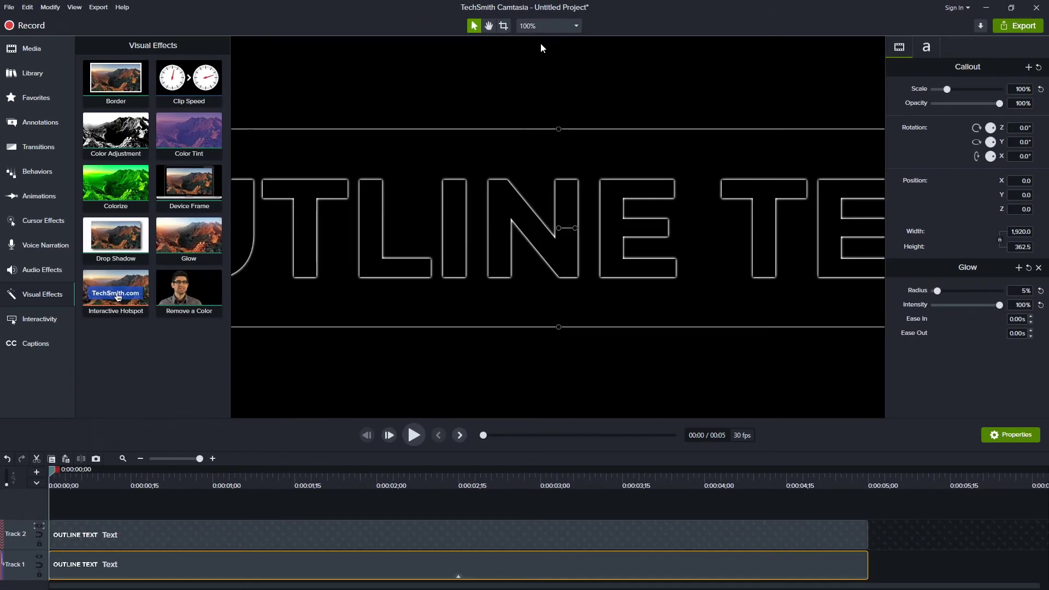
{"action": "left_click", "coordinate": [404, 17]}
{"action": "left_click", "coordinate": [532, 40]}
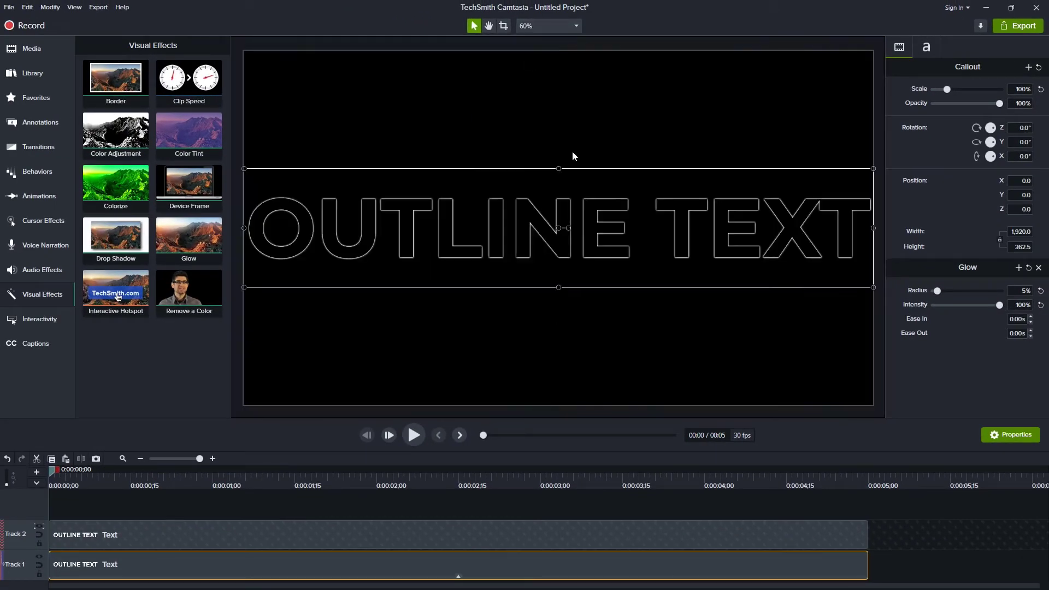
{"action": "left_click", "coordinate": [562, 310]}
Step: Group both OUTLINE TEXT clips into Group 1 and set Track 2's matte mode to None
{"action": "left_click", "coordinate": [852, 535]}
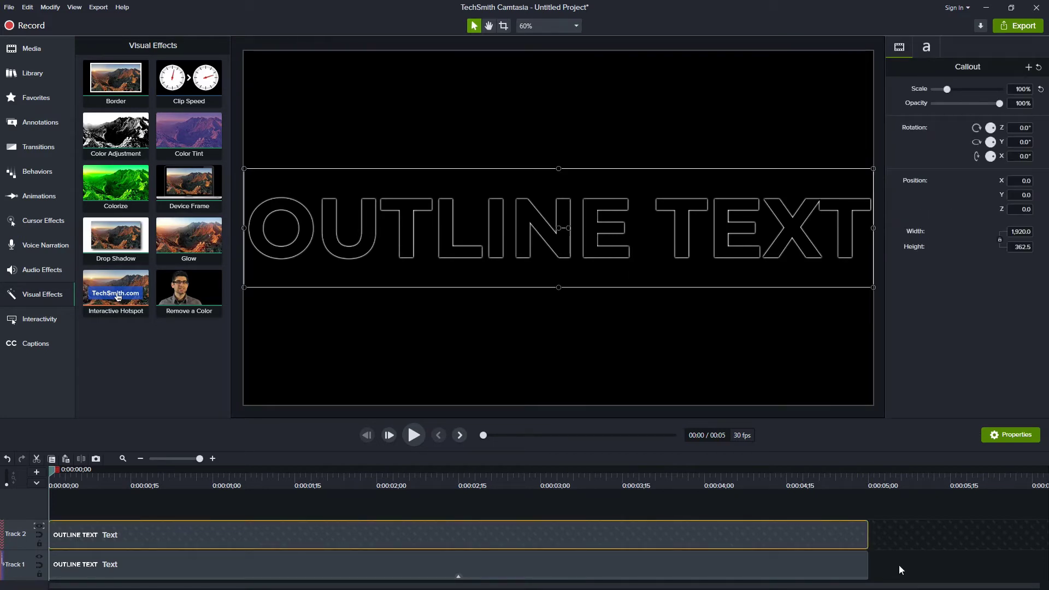
{"action": "left_click_drag", "start_coordinate": [899, 565], "coordinate": [803, 535]}
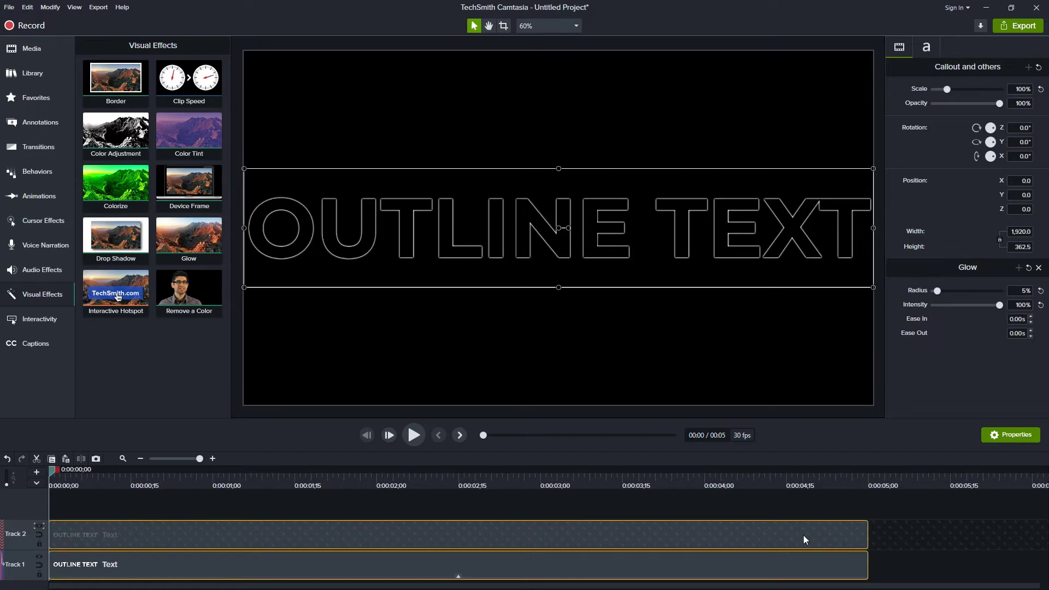
{"action": "key", "text": "ctrl+g"}
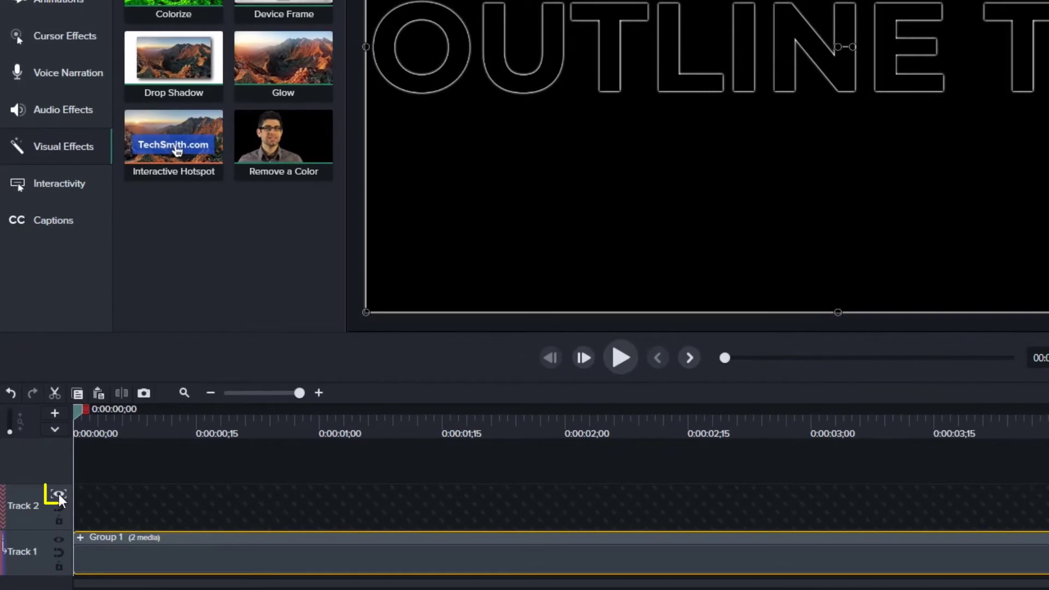
{"action": "left_click", "coordinate": [43, 518]}
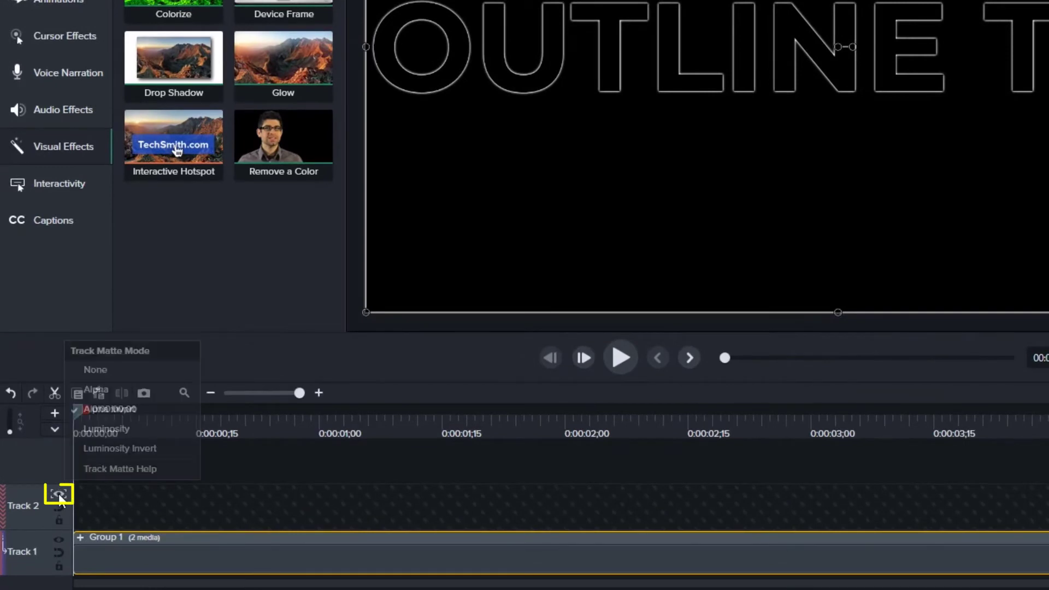
{"action": "left_click", "coordinate": [104, 372]}
Step: Paste two copies of Group 1 and move them into the rows above the original
{"action": "key", "text": "ctrl+c"}
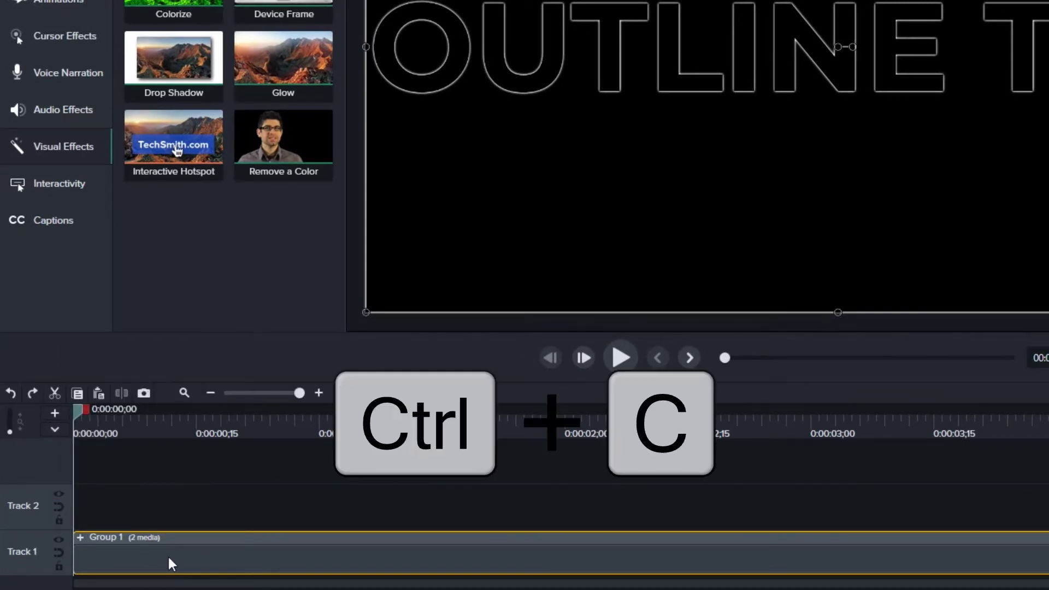
{"action": "key", "text": "ctrl+v"}
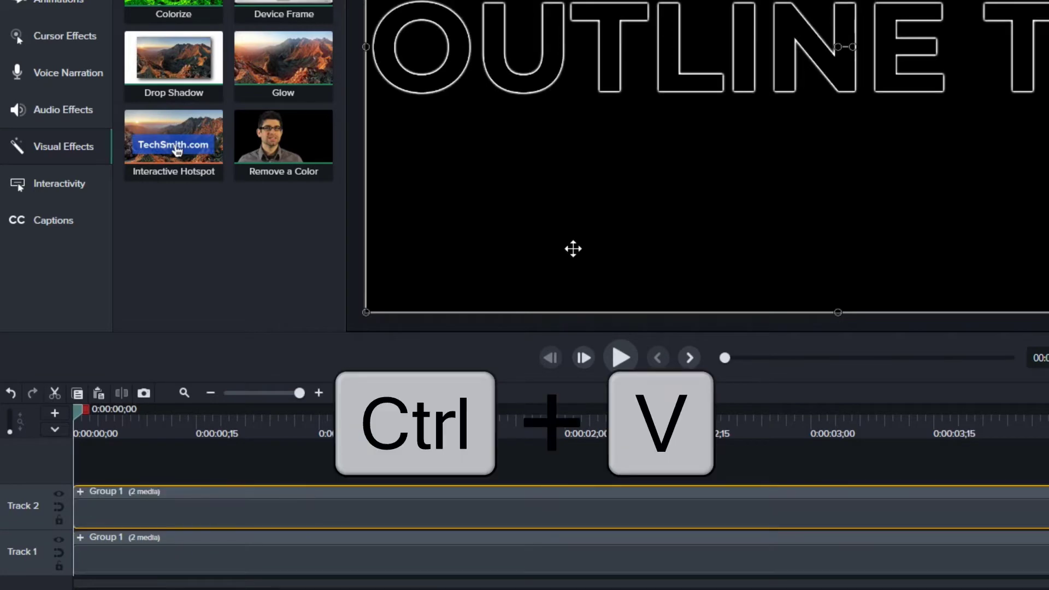
{"action": "left_click_drag", "start_coordinate": [672, 77], "coordinate": [664, 0]}
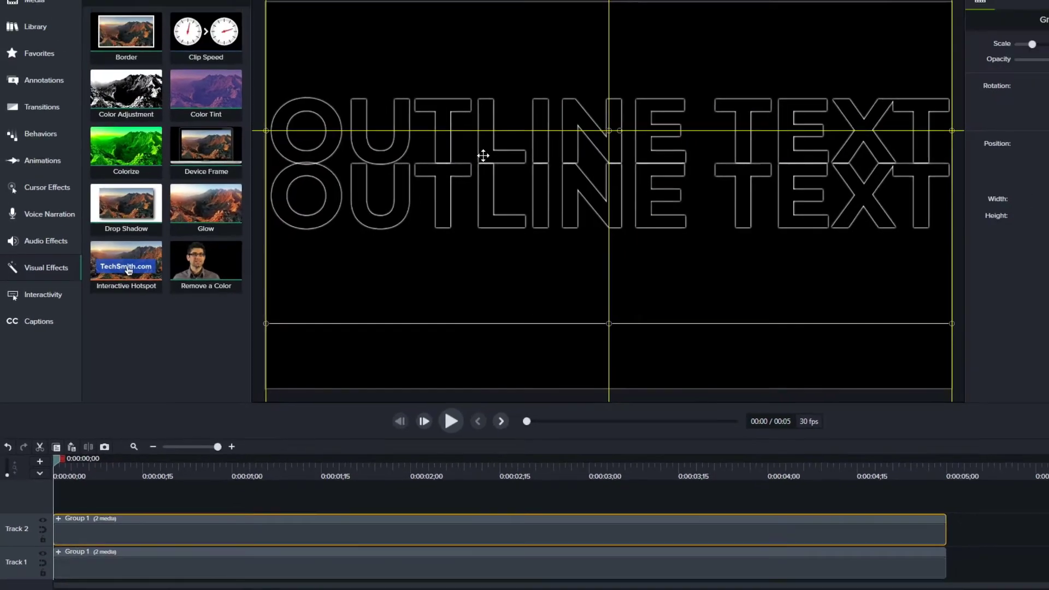
{"action": "left_click_drag", "start_coordinate": [483, 156], "coordinate": [481, 154]}
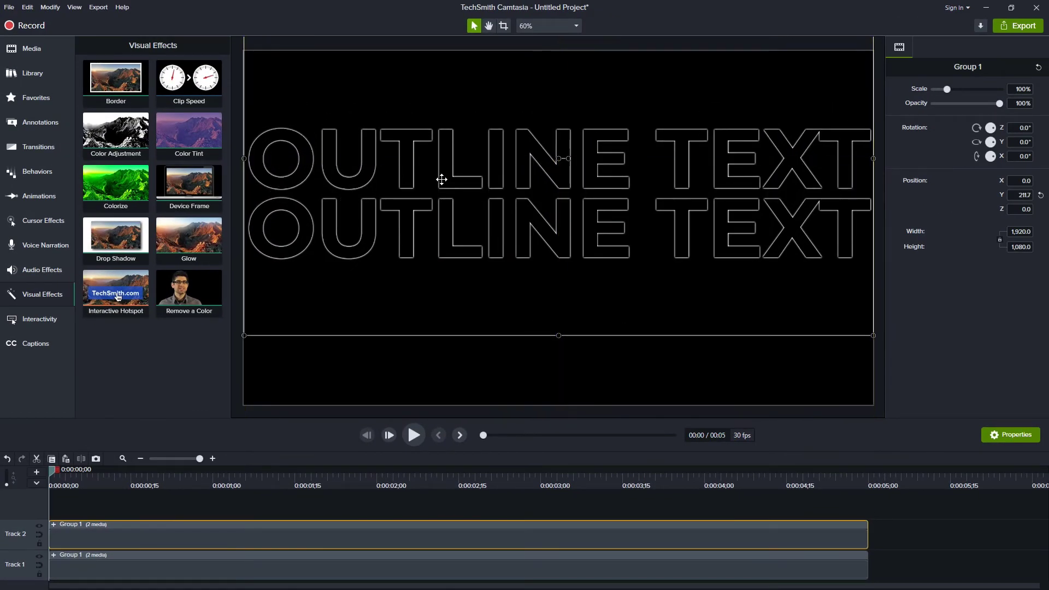
{"action": "key", "text": "ctrl+v"}
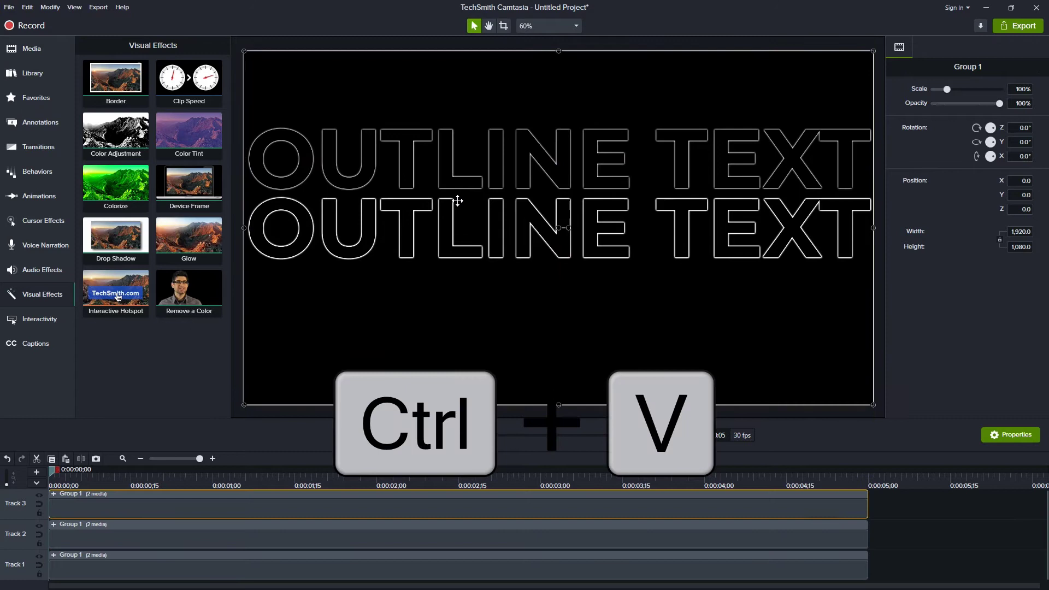
{"action": "left_click_drag", "start_coordinate": [443, 225], "coordinate": [440, 88]}
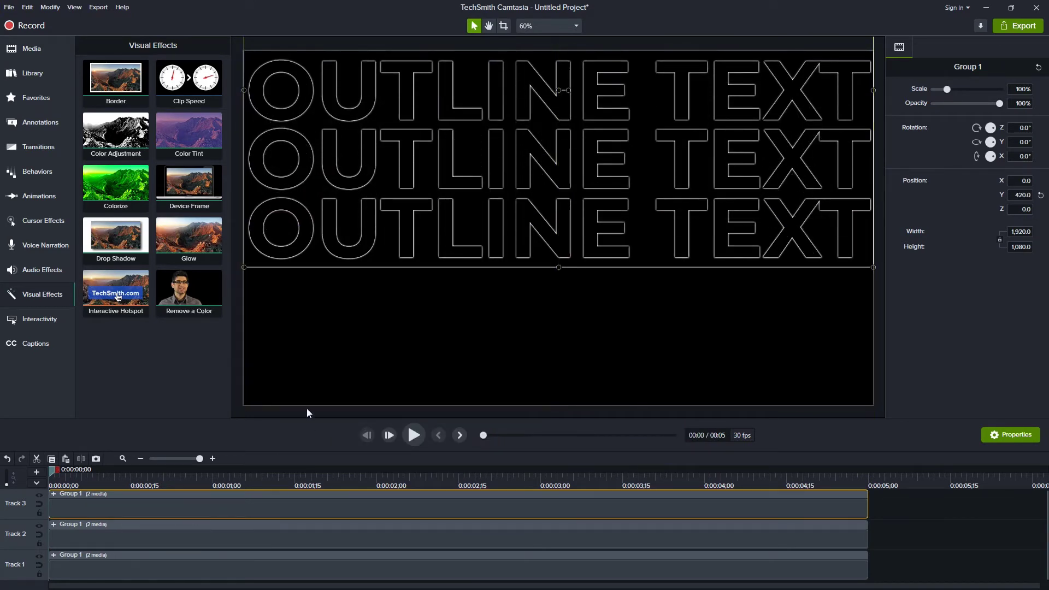
Step: Paste two more copies into the fourth and bottom rows, then group all five rows as Group 2
{"action": "key", "text": "ctrl+v"}
{"action": "left_click_drag", "start_coordinate": [391, 223], "coordinate": [403, 294]}
{"action": "key", "text": "ctrl+v"}
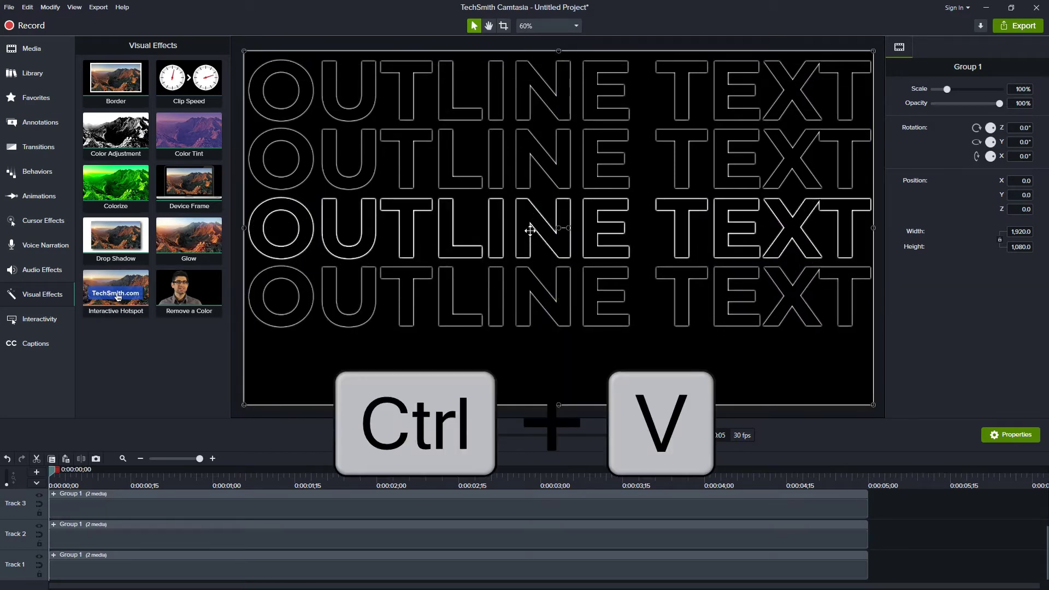
{"action": "left_click_drag", "start_coordinate": [530, 230], "coordinate": [525, 367]}
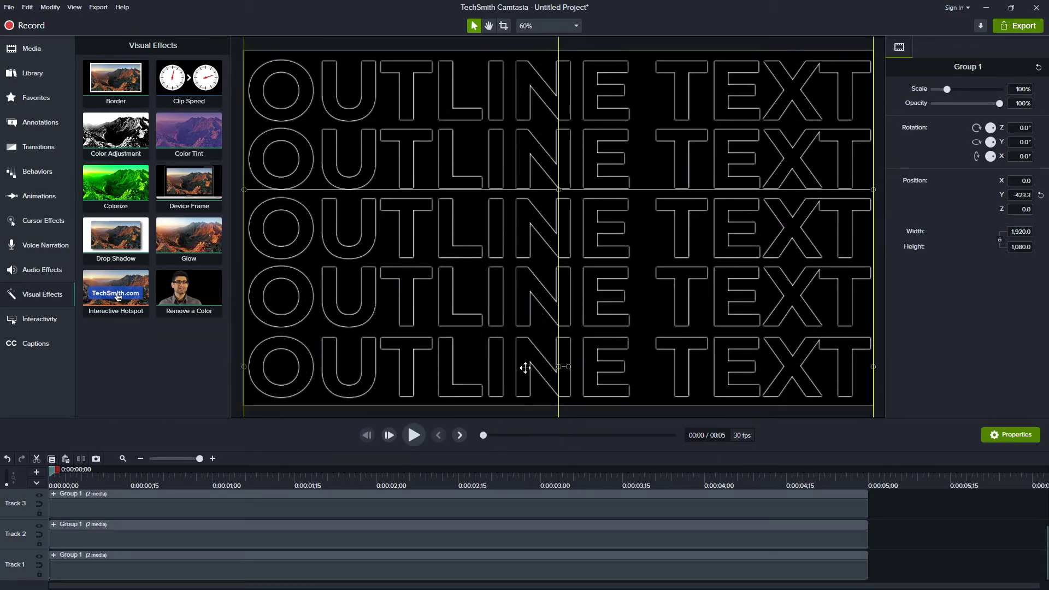
{"action": "key", "text": "Escape"}
{"action": "left_click_drag", "start_coordinate": [915, 565], "coordinate": [700, 497]}
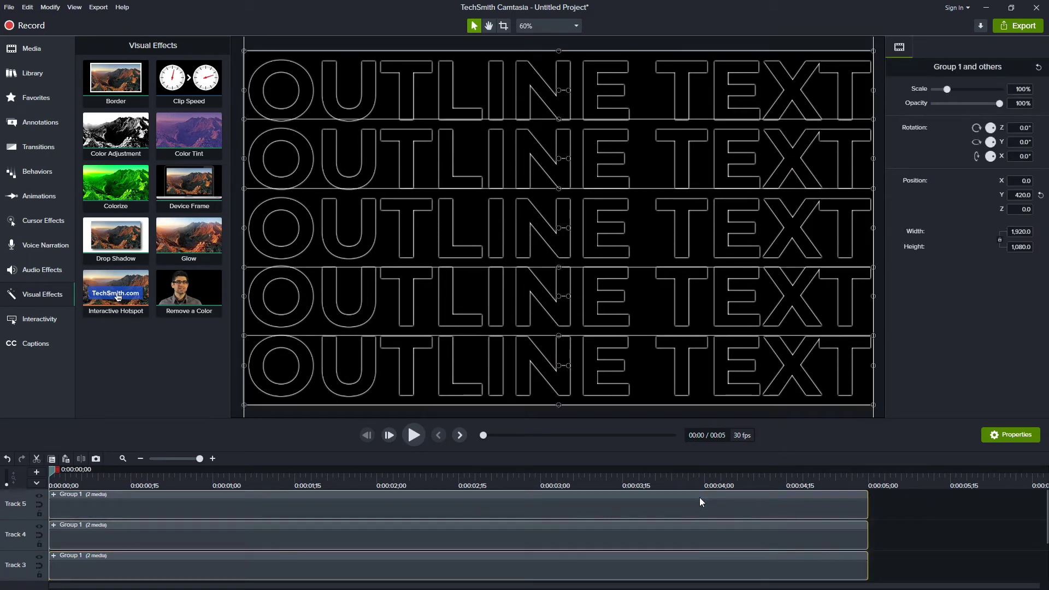
{"action": "key", "text": "ctrl+g"}
Step: Paste Group 1 on a new track, ungroup it, and delete the outline layer, keeping the white text
{"action": "left_click", "coordinate": [226, 532]}
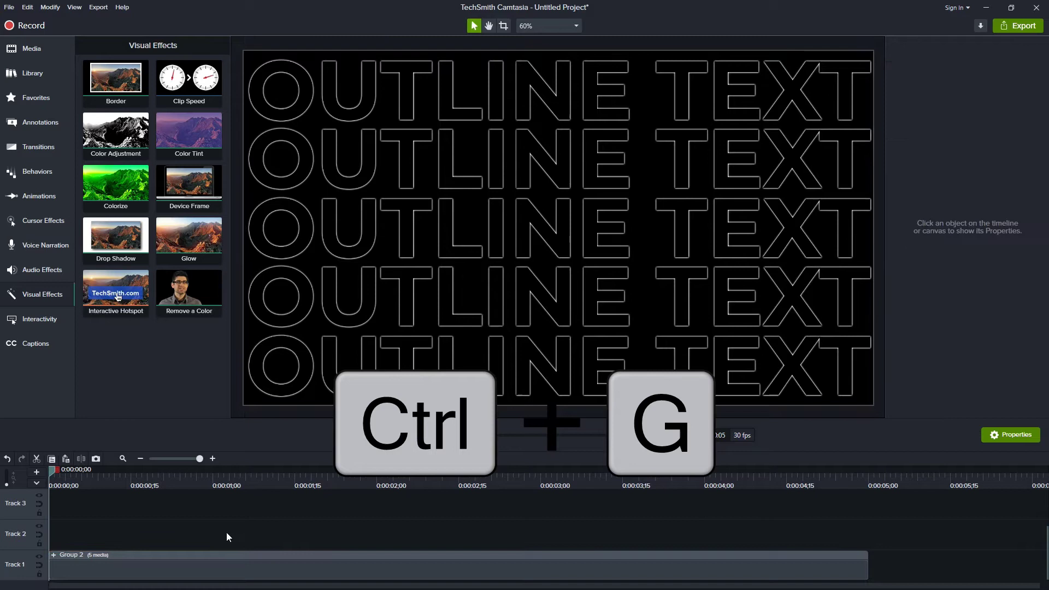
{"action": "left_click", "coordinate": [175, 562]}
{"action": "key", "text": "ctrl+v"}
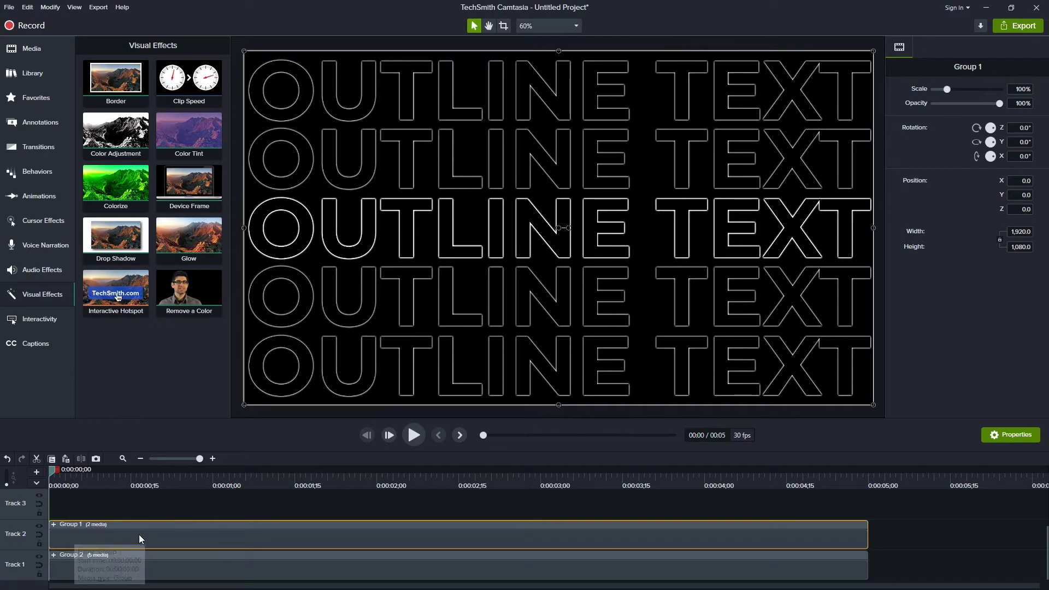
{"action": "key", "text": "ctrl+u"}
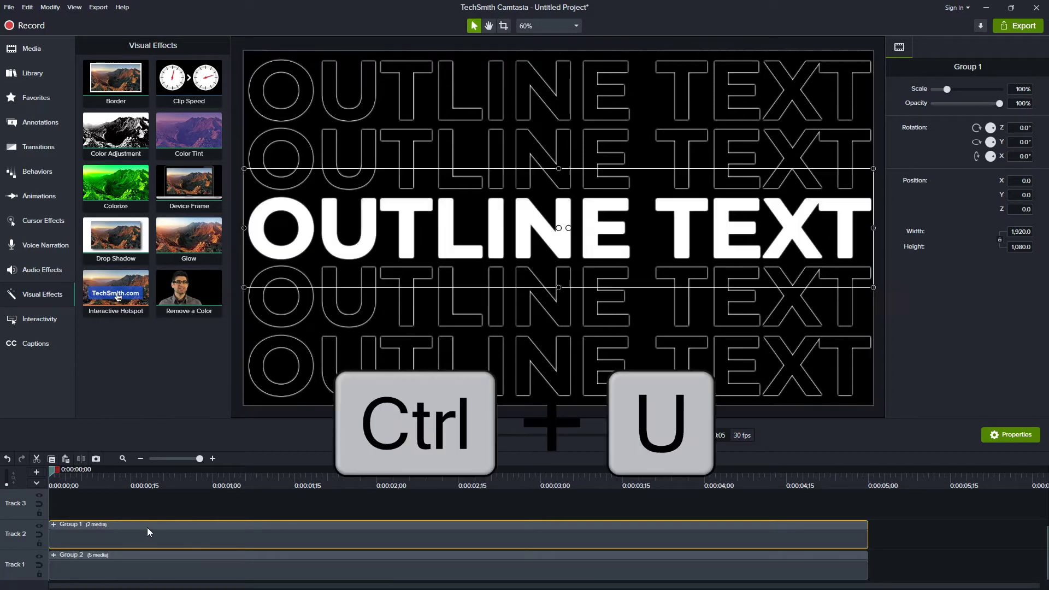
{"action": "left_click", "coordinate": [217, 536]}
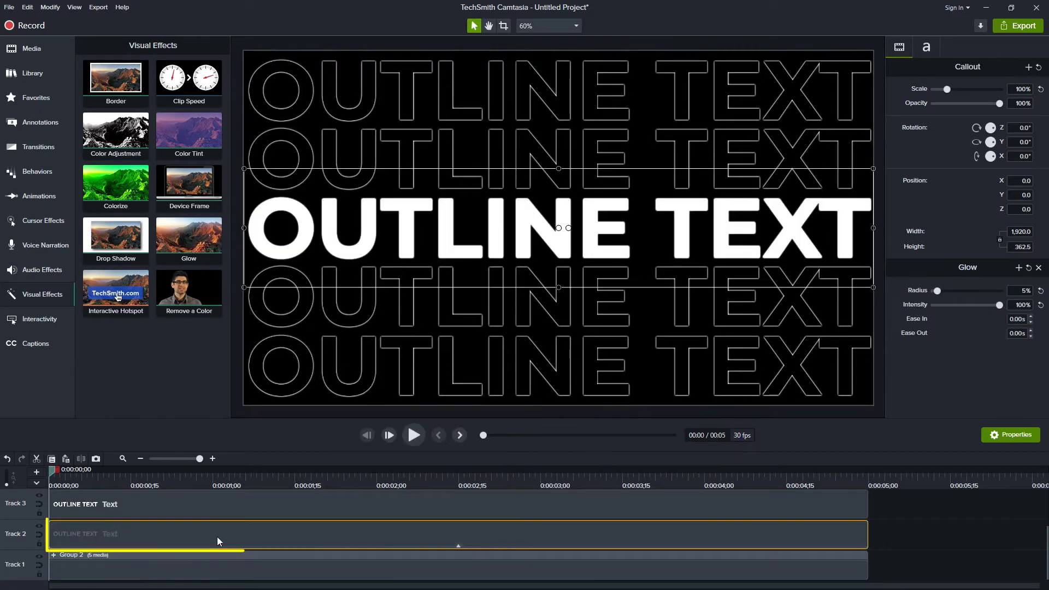
{"action": "key", "text": "Delete"}
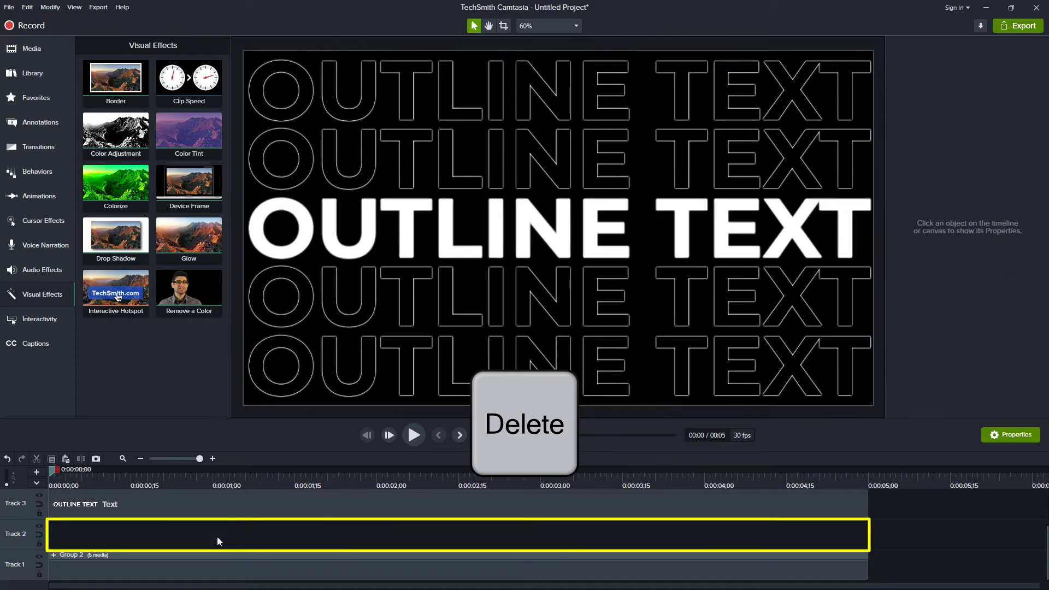
{"action": "left_click", "coordinate": [689, 222]}
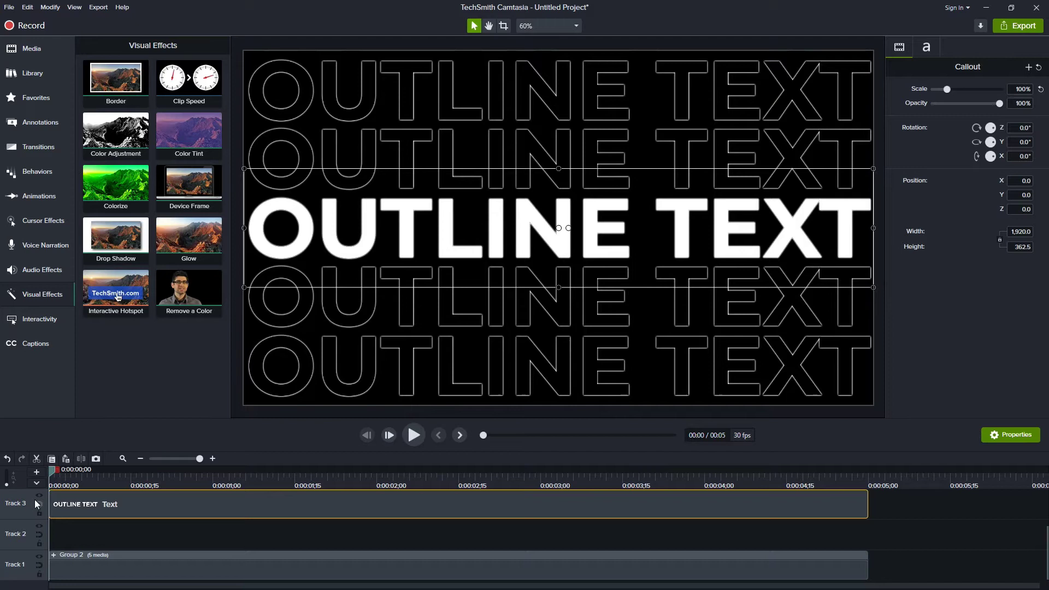
Step: Set the playhead to 0:00:00;05 so the white text clip starts there
{"action": "left_click_drag", "start_coordinate": [53, 473], "coordinate": [134, 537]}
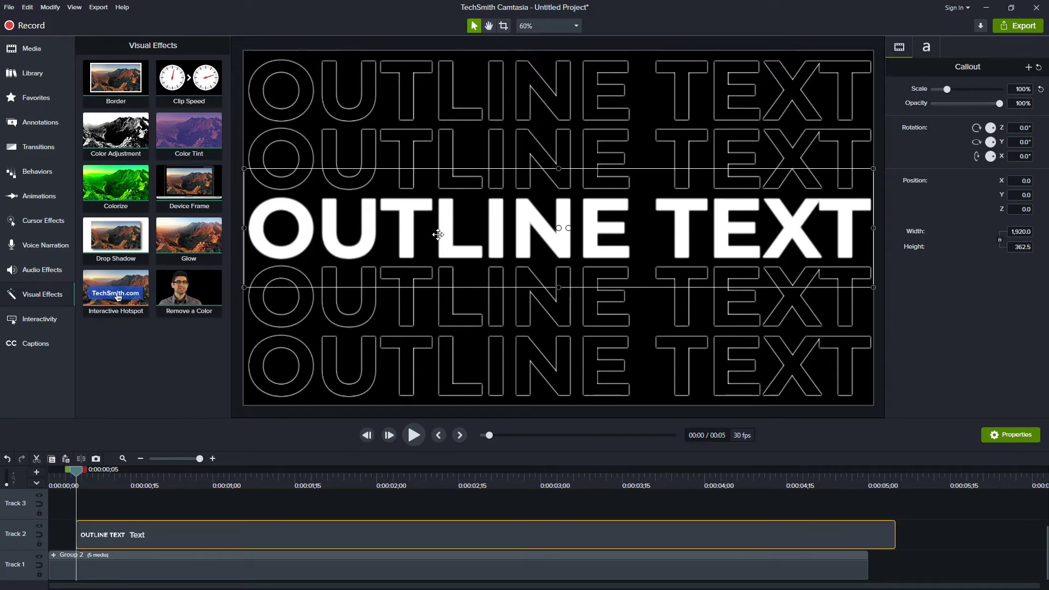
Step: Move the white text to the top row, split at 0;10, and put the later piece on the second row
{"action": "left_click_drag", "start_coordinate": [449, 239], "coordinate": [449, 101]}
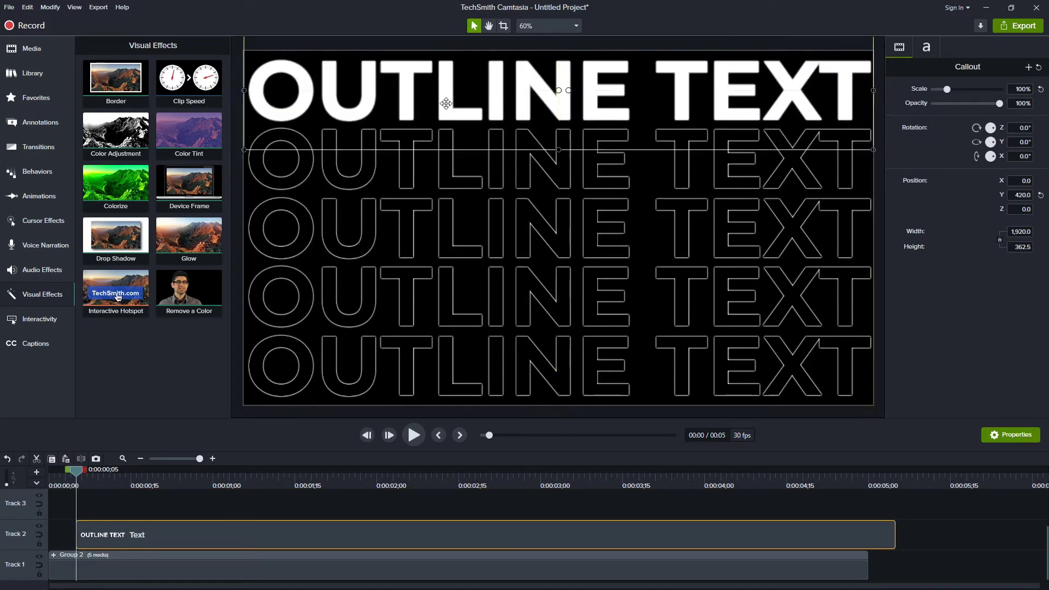
{"action": "left_click_drag", "start_coordinate": [77, 473], "coordinate": [101, 476]}
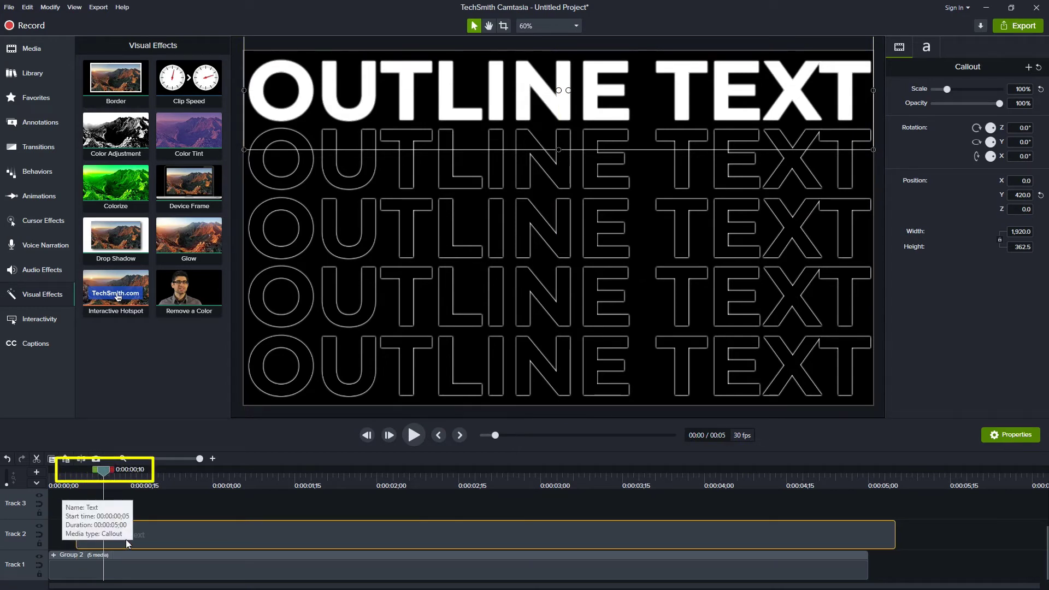
{"action": "key", "text": "s"}
{"action": "left_click_drag", "start_coordinate": [130, 529], "coordinate": [132, 513]}
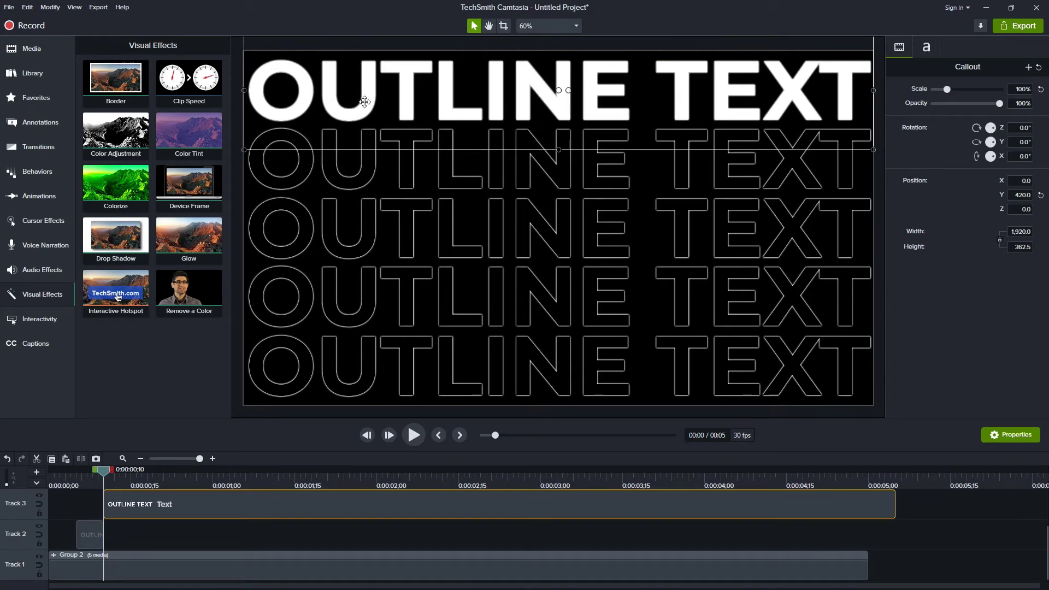
{"action": "left_click_drag", "start_coordinate": [365, 101], "coordinate": [365, 170]}
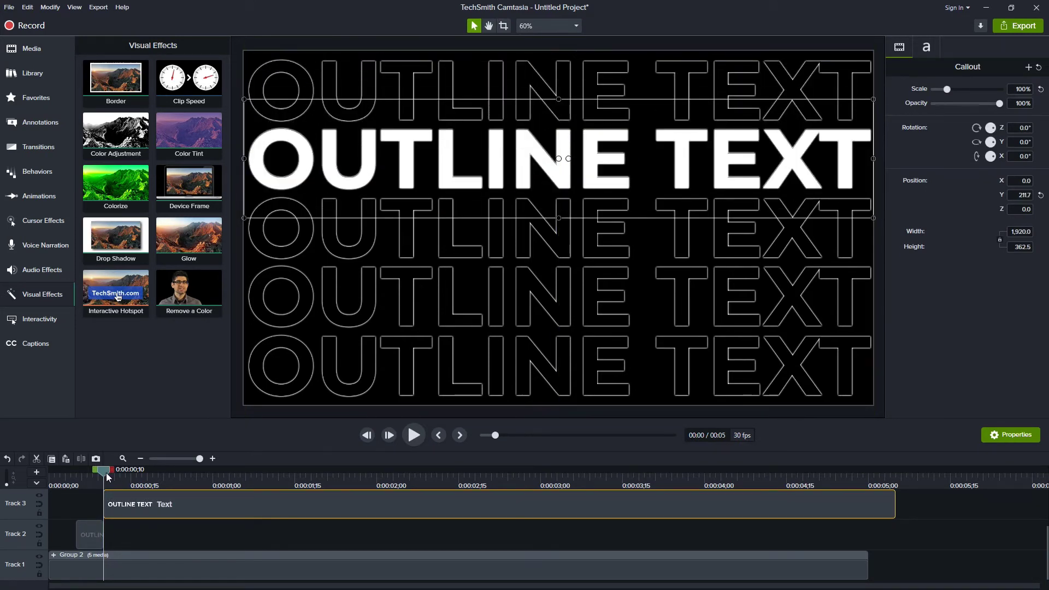
Step: Split at 0;15, delete the remainder, and paste a white text copy onto the middle row
{"action": "left_click_drag", "start_coordinate": [107, 476], "coordinate": [132, 479]}
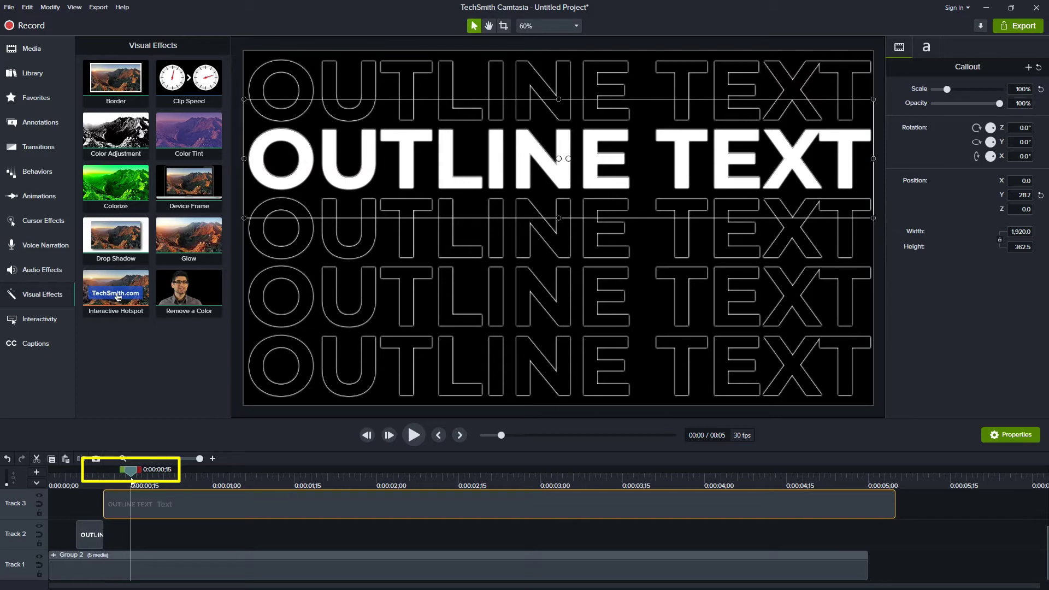
{"action": "key", "text": "s"}
{"action": "left_click", "coordinate": [172, 511]}
{"action": "key", "text": "Delete"}
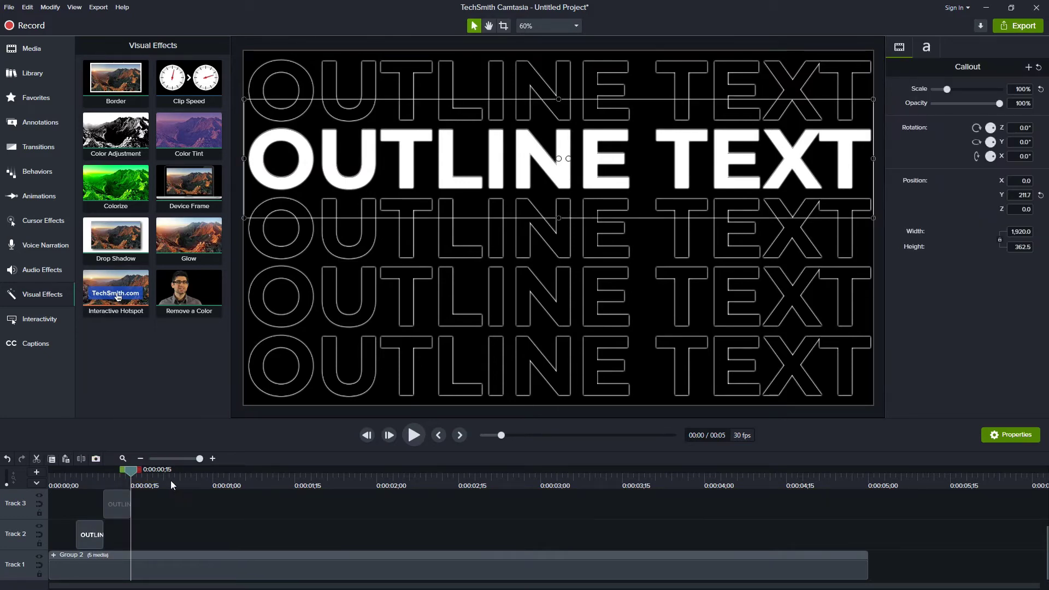
{"action": "key", "text": "ctrl+v"}
{"action": "left_click_drag", "start_coordinate": [406, 166], "coordinate": [408, 243]}
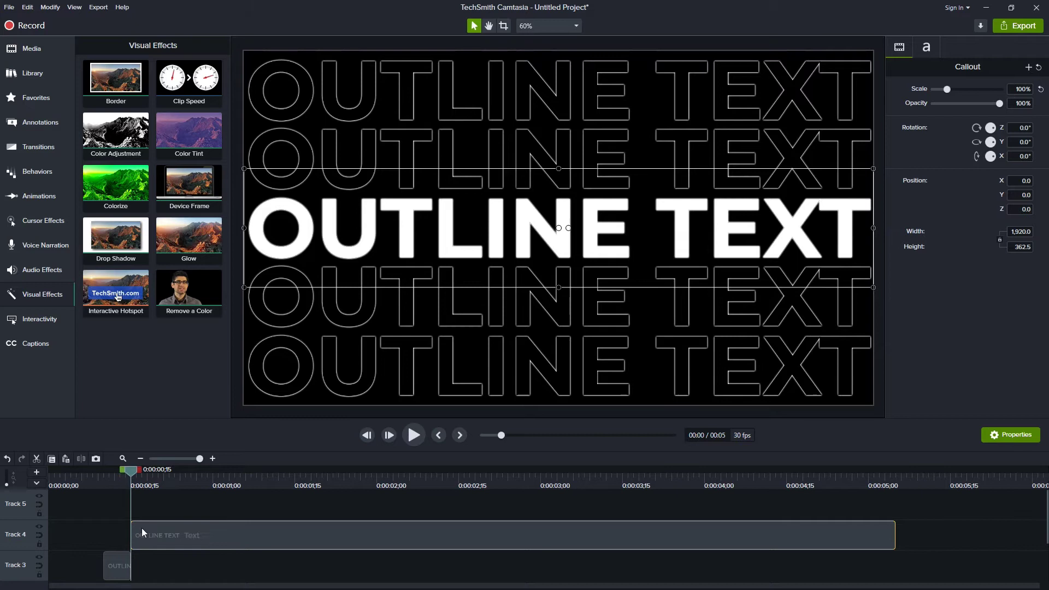
Step: Copy the two short white fill clips and paste them onto new tracks at 0;20
{"action": "scroll", "coordinate": [142, 528], "scroll_direction": "down", "scroll_amount": 2}
{"action": "left_click_drag", "start_coordinate": [149, 552], "coordinate": [83, 521]}
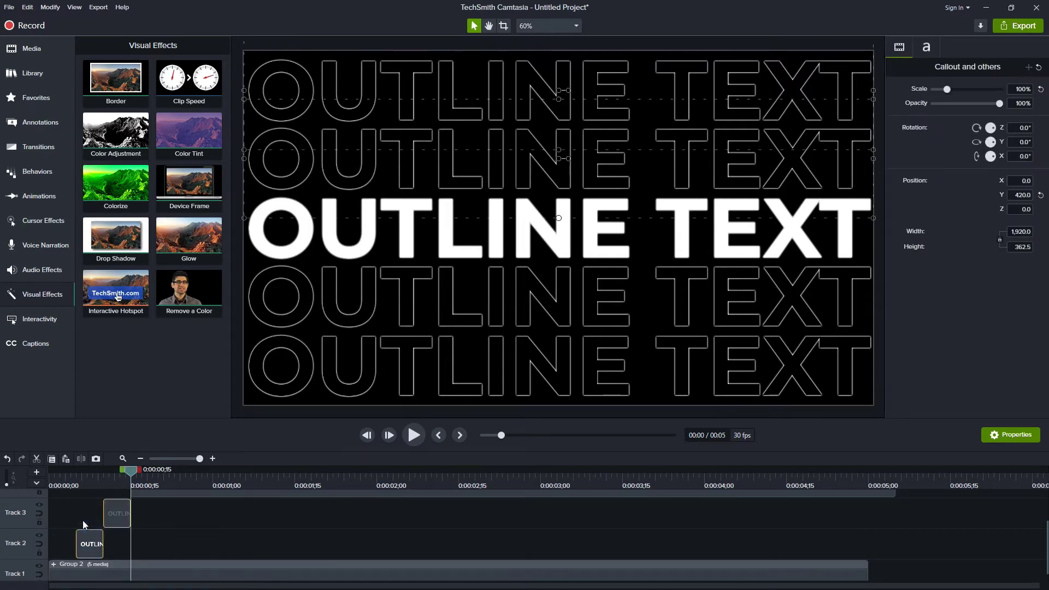
{"action": "key", "text": "ctrl+c"}
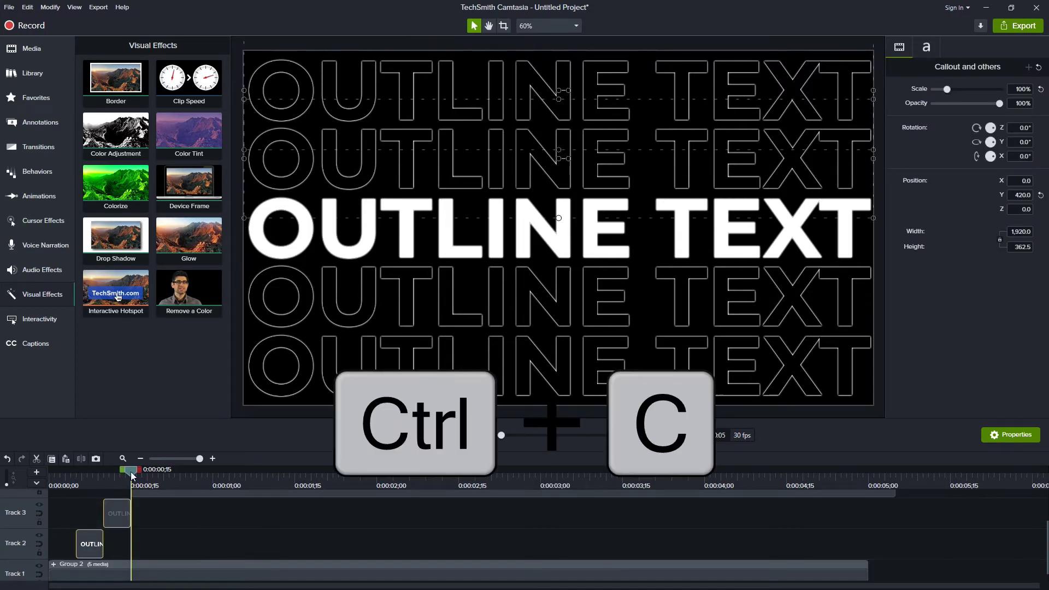
{"action": "left_click", "coordinate": [158, 480]}
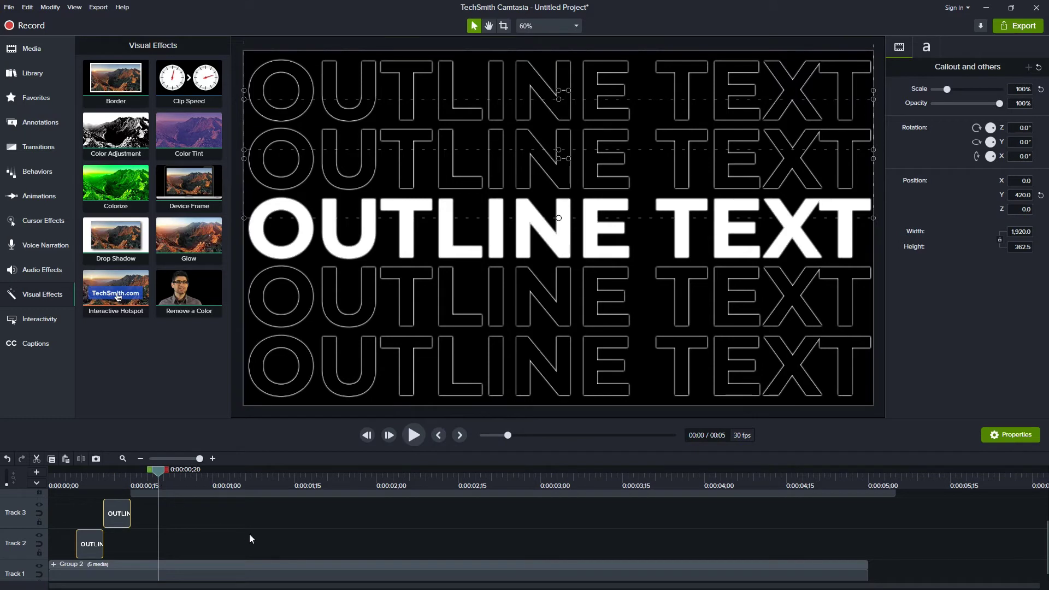
{"action": "key", "text": "ctrl+v"}
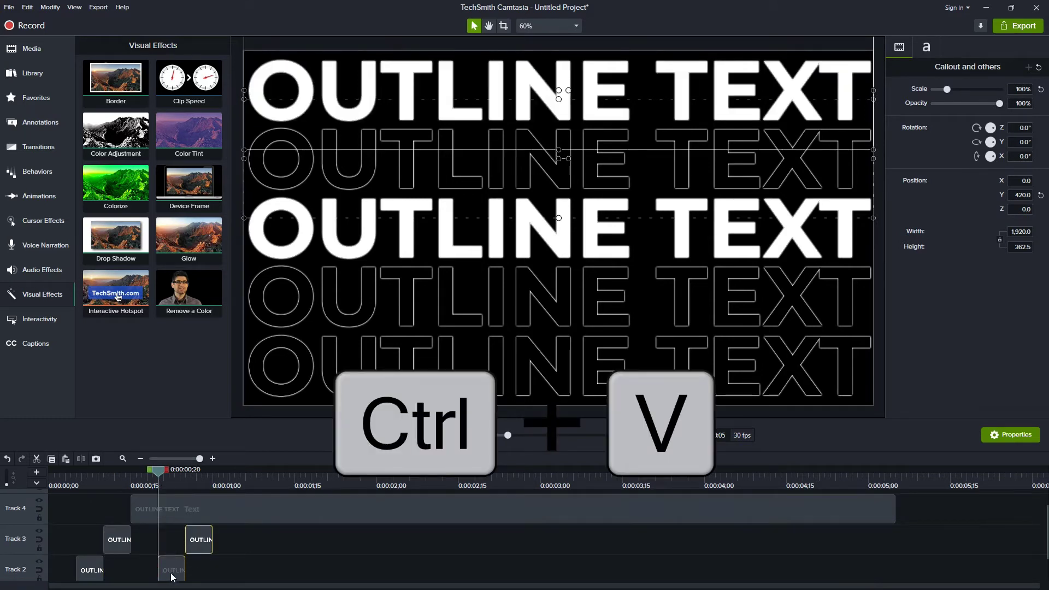
{"action": "left_click", "coordinate": [171, 571]}
Step: Drag the pasted white text down to the lower rows and scrub to check the cascade
{"action": "scroll", "coordinate": [180, 534], "scroll_direction": "up", "scroll_amount": 3}
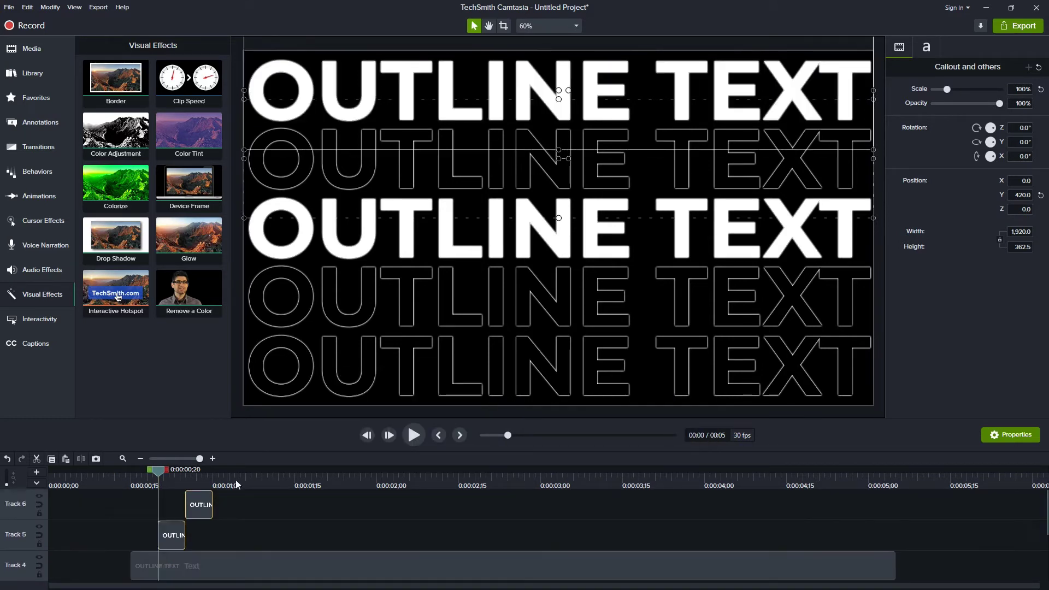
{"action": "left_click_drag", "start_coordinate": [406, 91], "coordinate": [408, 296]}
{"action": "left_click", "coordinate": [172, 526]}
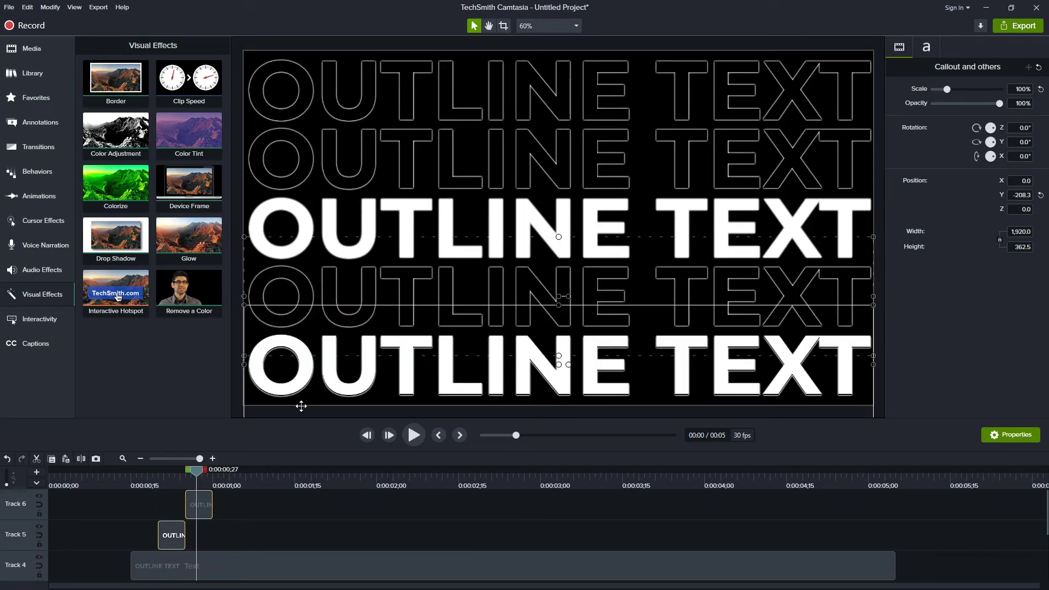
{"action": "left_click", "coordinate": [219, 473]}
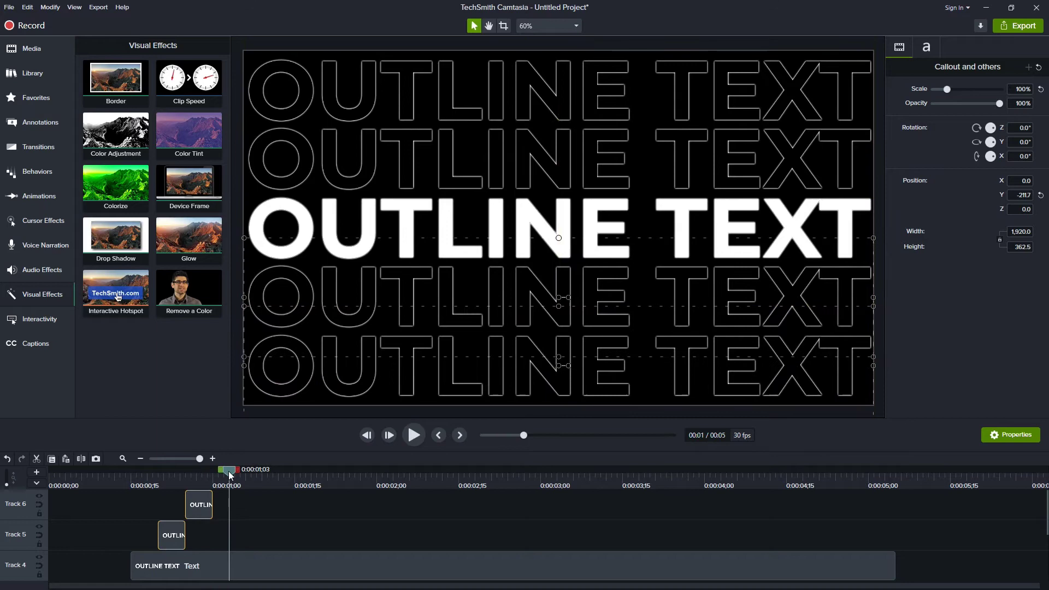
{"action": "left_click_drag", "start_coordinate": [219, 473], "coordinate": [3, 487]}
Step: Play the cascading fill animation from the start to inspect its timing
{"action": "scroll", "coordinate": [307, 516], "scroll_direction": "down", "scroll_amount": 3}
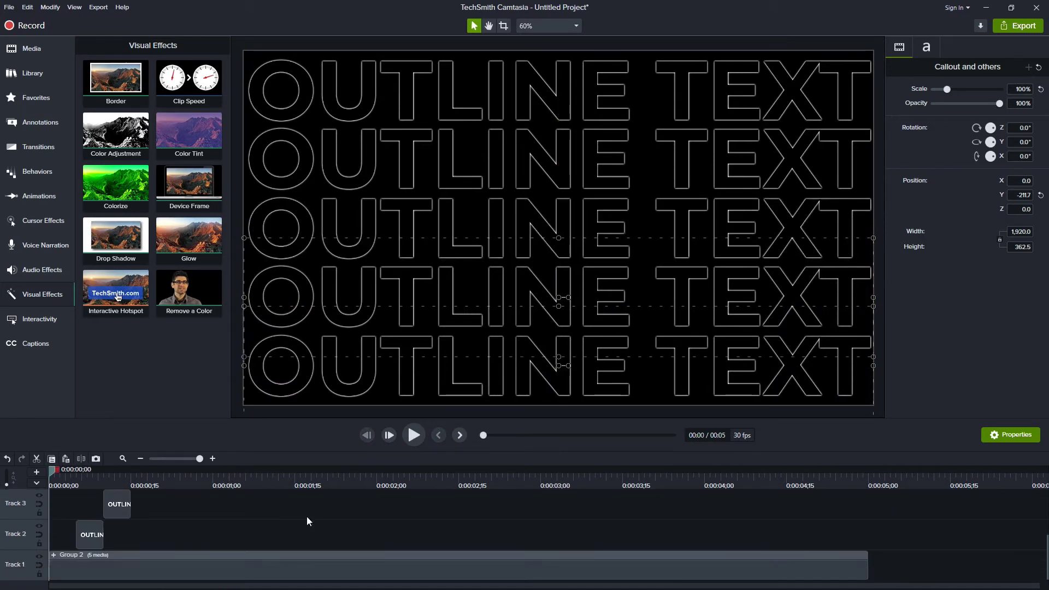
{"action": "key", "text": "space"}
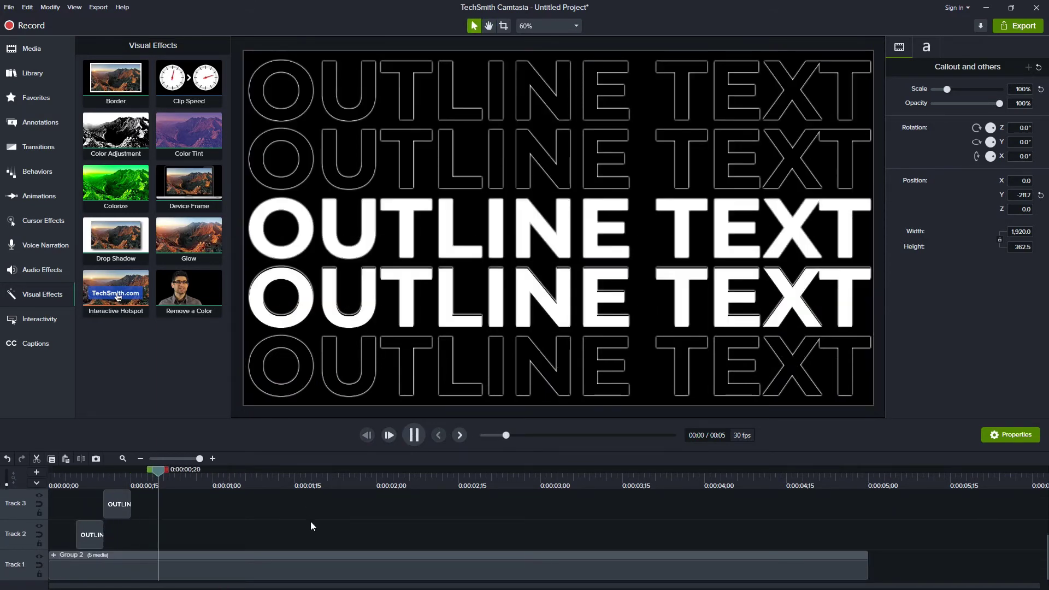
{"action": "key", "text": "space"}
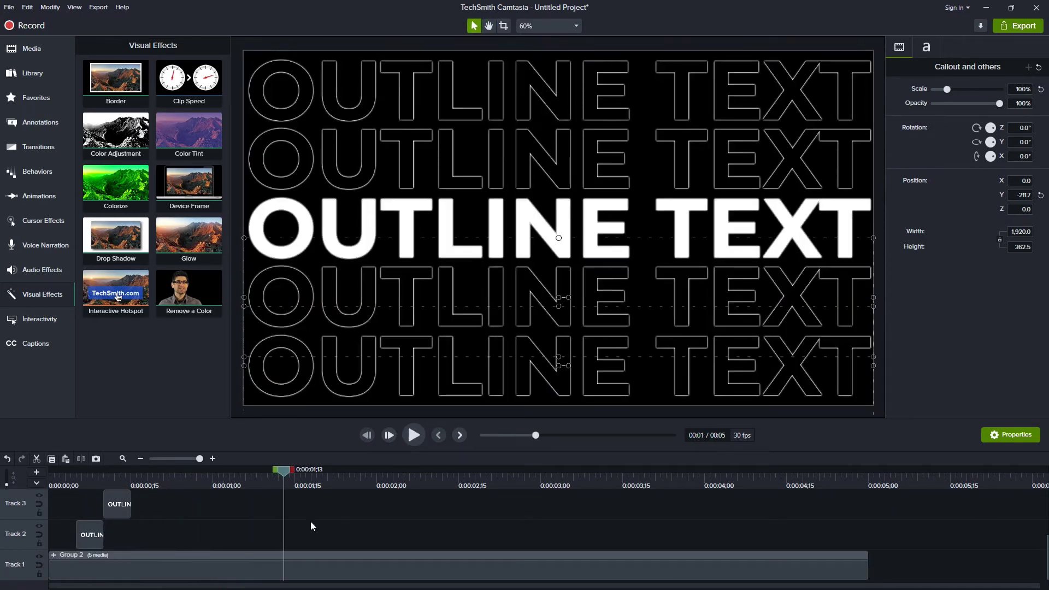
{"action": "left_click", "coordinate": [50, 479]}
{"action": "key", "text": "space"}
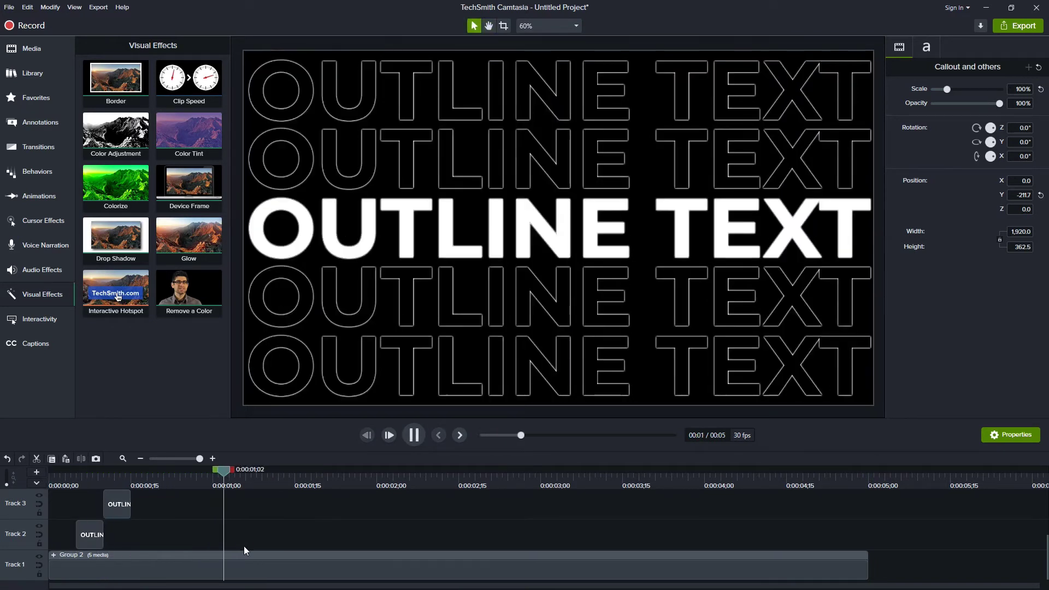
{"action": "key", "text": "space"}
{"action": "left_click", "coordinate": [77, 480]}
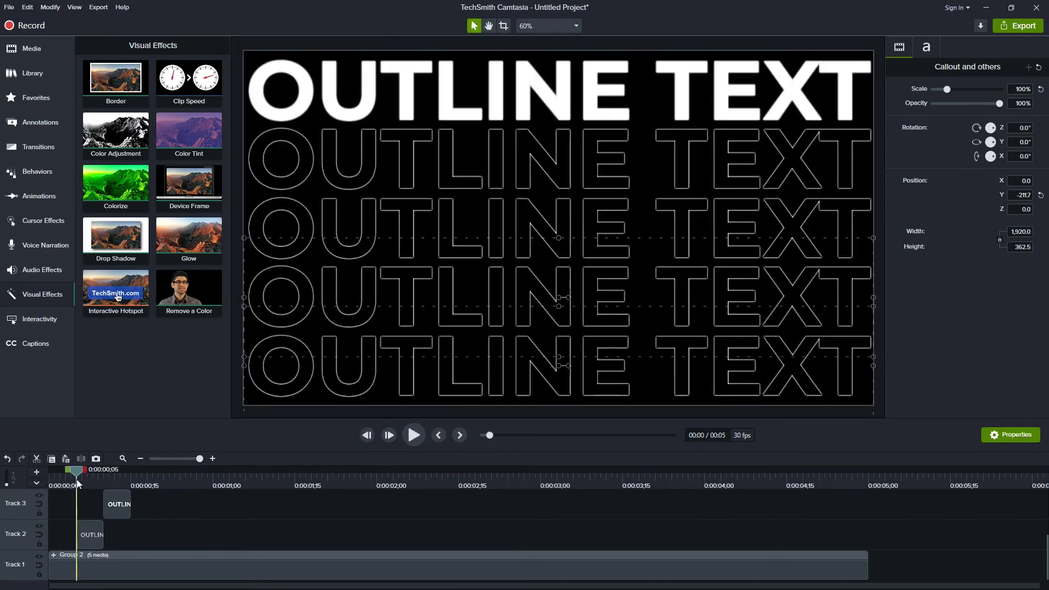
{"action": "scroll", "coordinate": [75, 478], "scroll_direction": "up", "scroll_amount": 1}
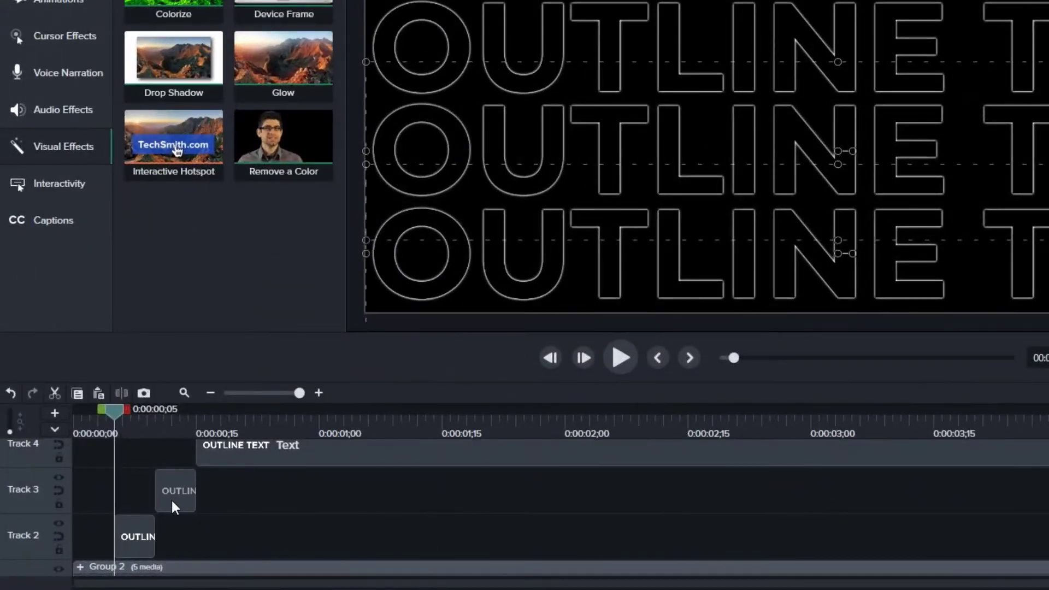
Step: Trim the first fill clip to end at 0;08 and start the second clip at 0;08
{"action": "left_click_drag", "start_coordinate": [153, 551], "coordinate": [134, 533]}
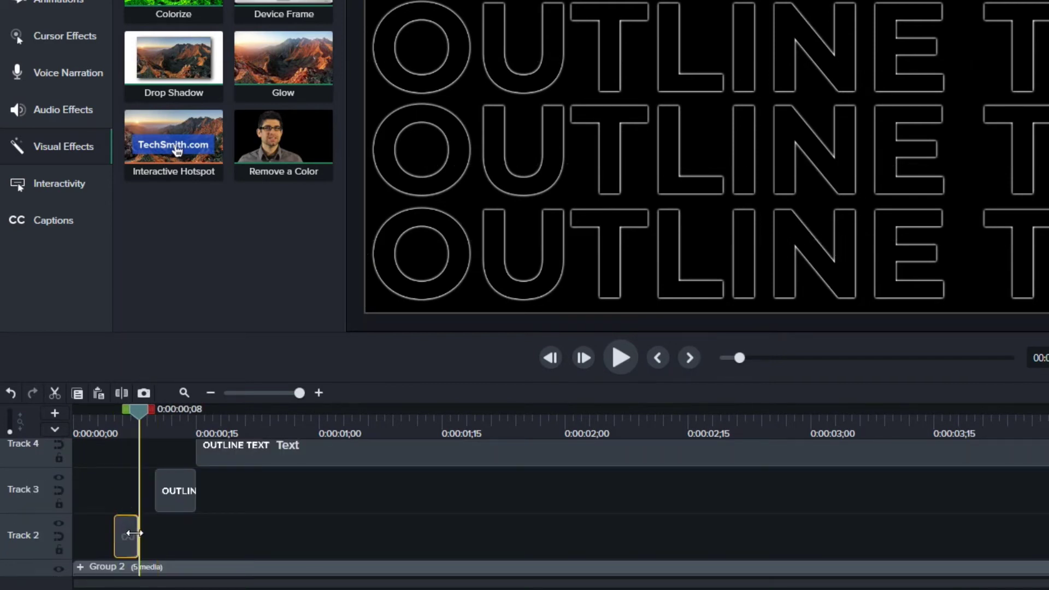
{"action": "left_click_drag", "start_coordinate": [175, 495], "coordinate": [163, 492]}
{"action": "key", "text": "period"}
{"action": "key", "text": "period"}
{"action": "key", "text": "period"}
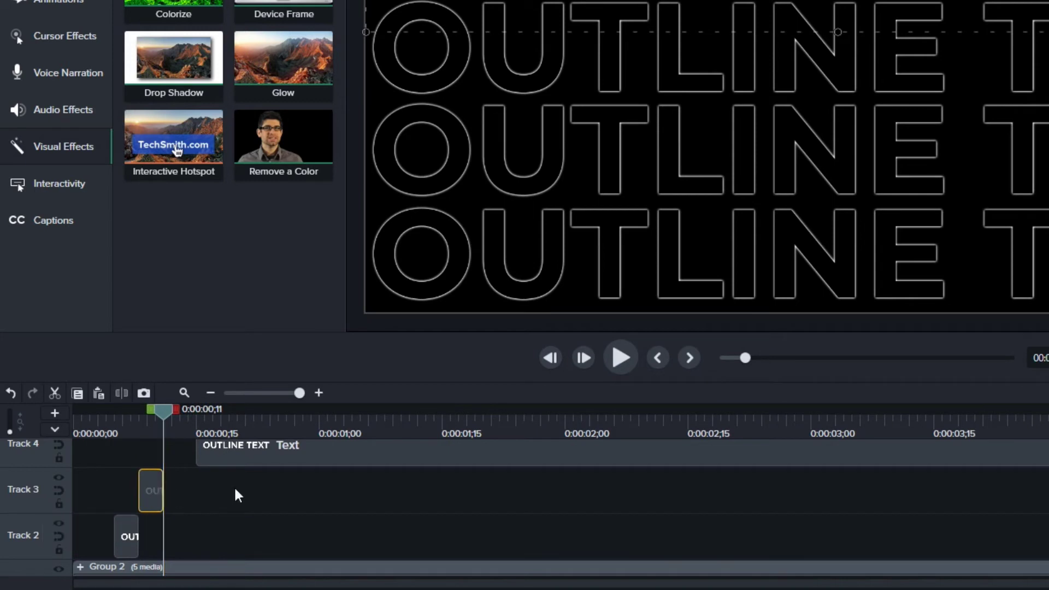
{"action": "left_click_drag", "start_coordinate": [228, 455], "coordinate": [196, 455]}
Step: Start the next fill clip at 0;14 and slide the top row's clip earlier to follow on
{"action": "scroll", "coordinate": [195, 459], "scroll_direction": "up", "scroll_amount": 2}
{"action": "key", "text": "period"}
{"action": "key", "text": "period"}
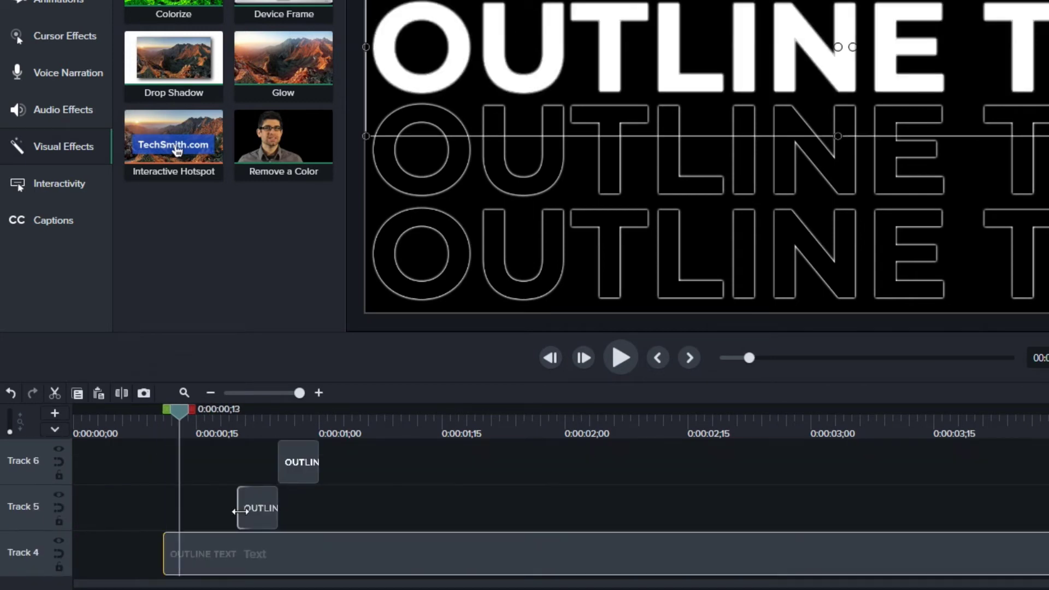
{"action": "key", "text": "period"}
{"action": "left_click_drag", "start_coordinate": [255, 509], "coordinate": [211, 510]}
{"action": "left_click_drag", "start_coordinate": [306, 463], "coordinate": [236, 465]}
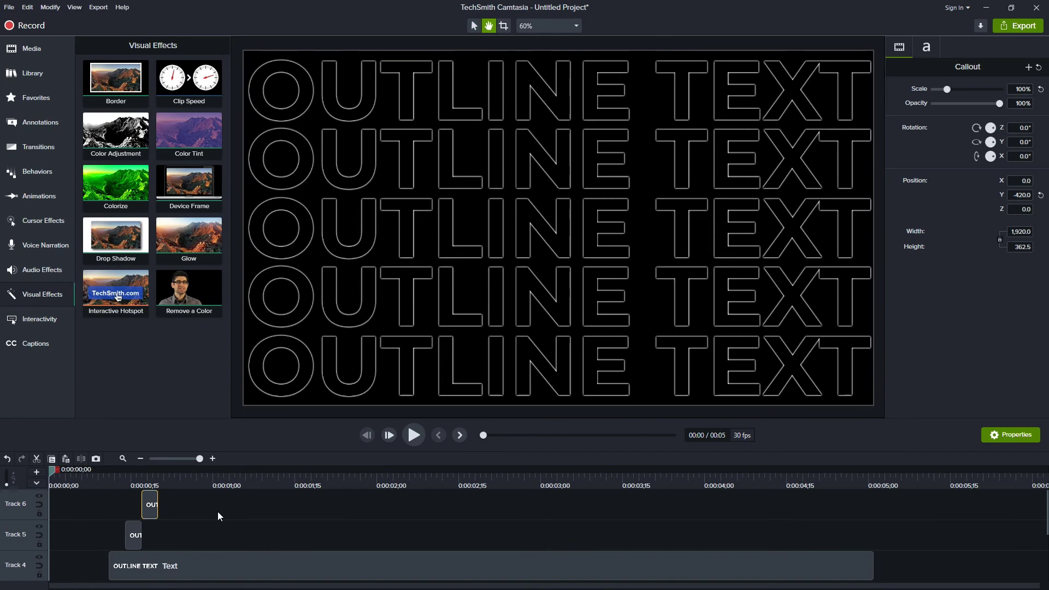
{"action": "key", "text": "space"}
{"action": "key", "text": "space"}
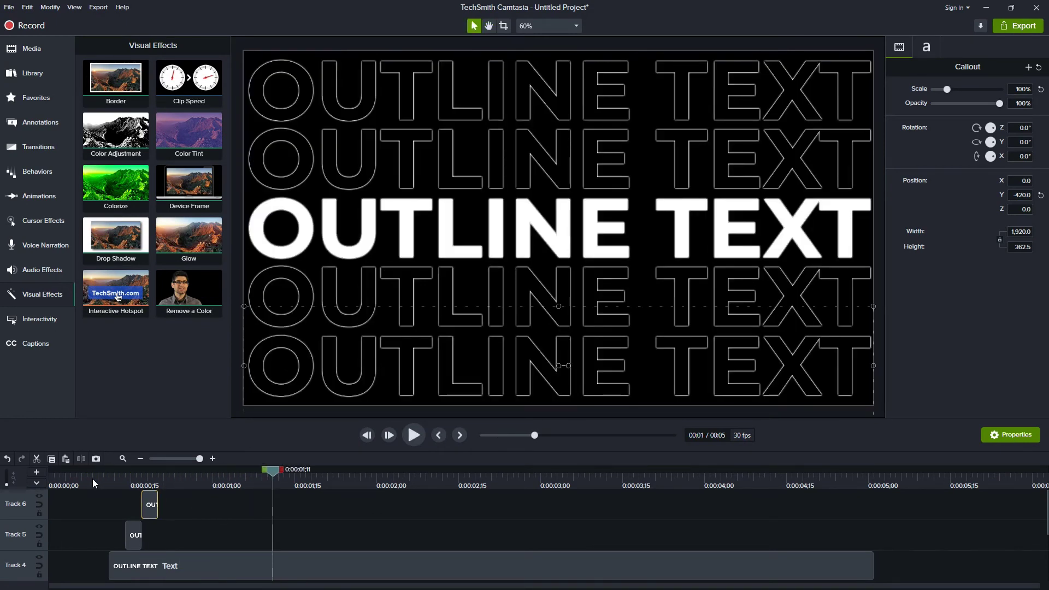
{"action": "key", "text": "ctrl+Home"}
{"action": "key", "text": "space"}
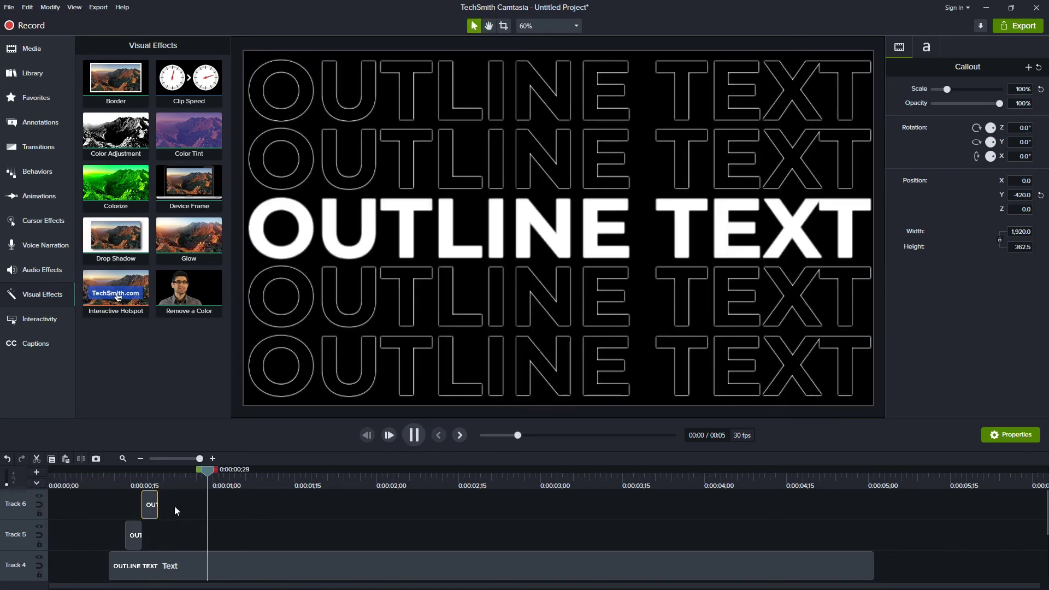
{"action": "key", "text": "space"}
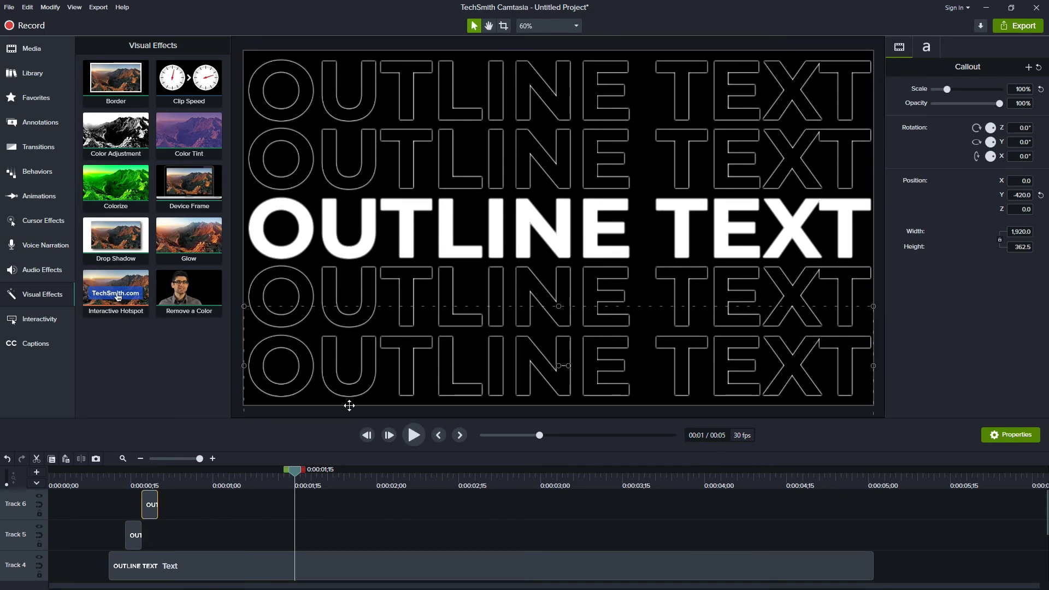
{"action": "key", "text": "ctrl+Home"}
{"action": "key", "text": "space"}
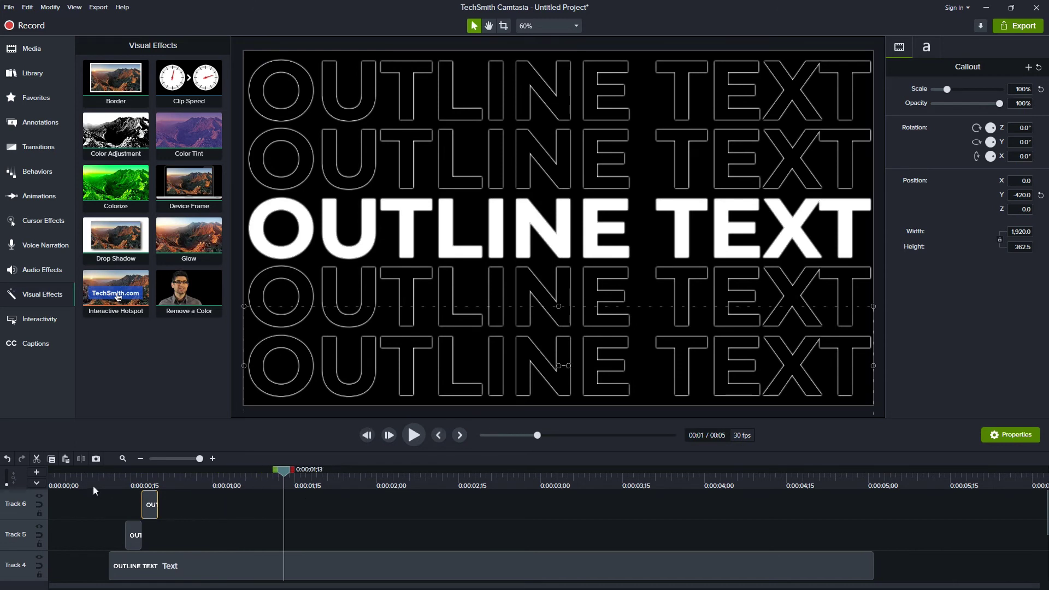
{"action": "left_click_drag", "start_coordinate": [92, 486], "coordinate": [157, 494]}
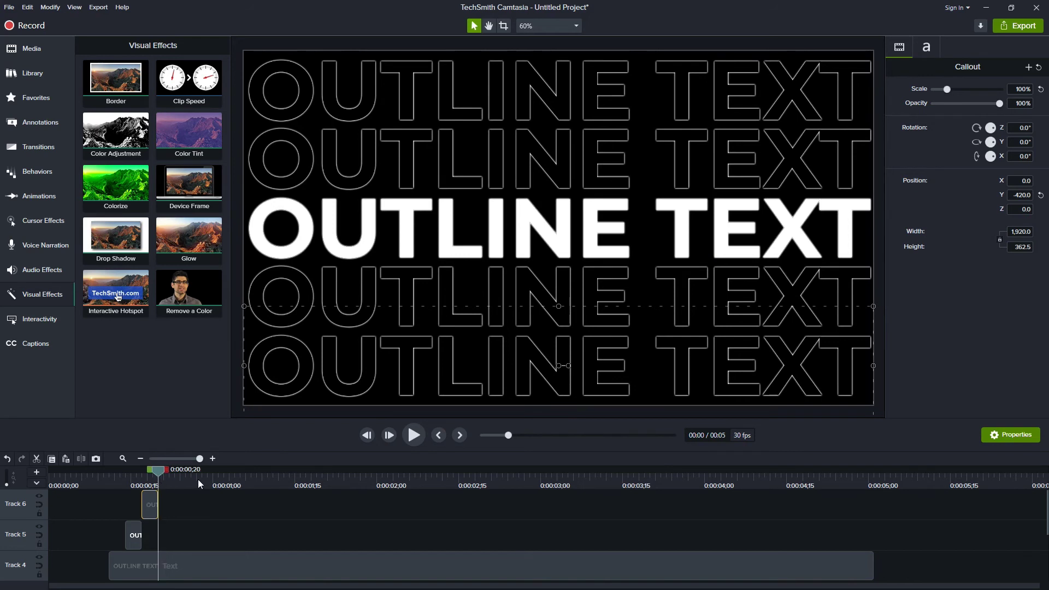
Step: At the one-second mark, add a Shift+A animation to the Track 4 text clip and lengthen it
{"action": "left_click", "coordinate": [216, 479]}
{"action": "left_click", "coordinate": [201, 566]}
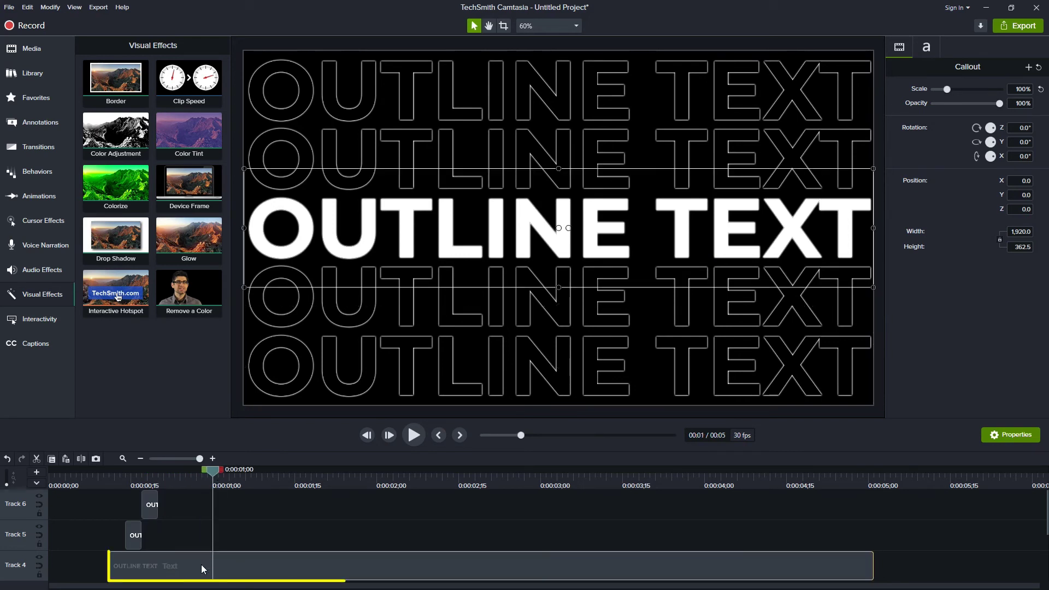
{"action": "key", "text": "shift+a"}
{"action": "mouse_move", "coordinate": [206, 566]}
{"action": "left_mouse_down"}
{"action": "mouse_move", "coordinate": [322, 566]}
{"action": "mouse_move", "coordinate": [212, 572]}
{"action": "left_mouse_up"}
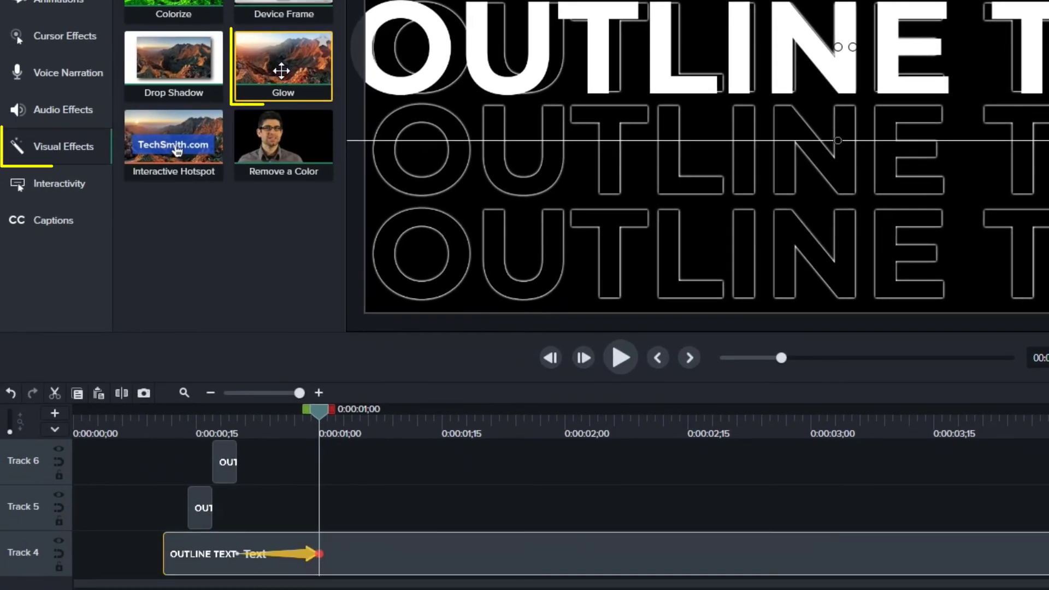
Step: Apply Glow to the Track 4 text clip with starting intensity 0%, then scrub to check it
{"action": "left_click_drag", "start_coordinate": [281, 71], "coordinate": [360, 559]}
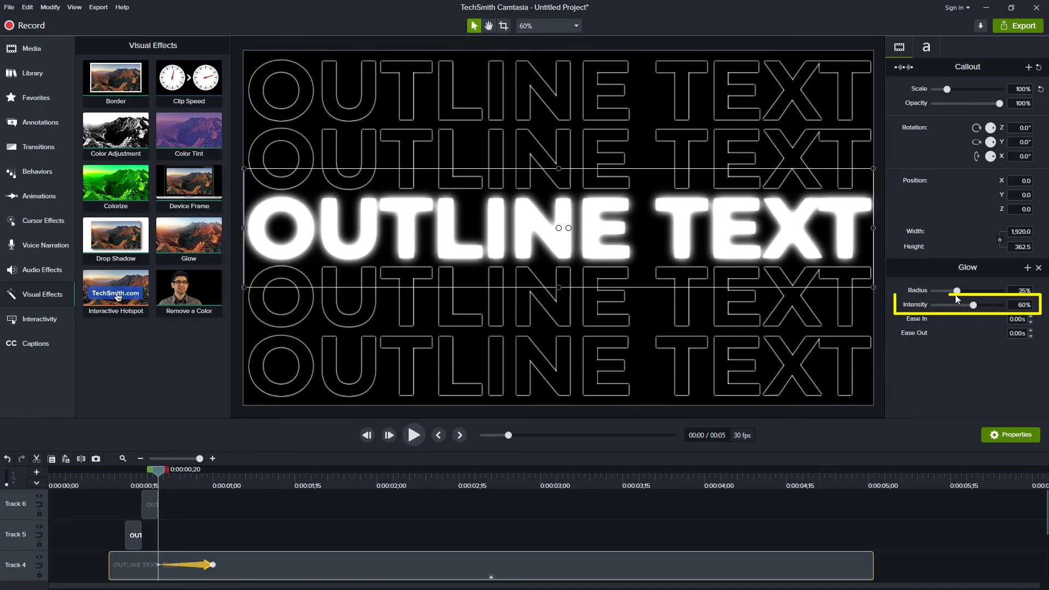
{"action": "left_click_drag", "start_coordinate": [972, 305], "coordinate": [931, 308]}
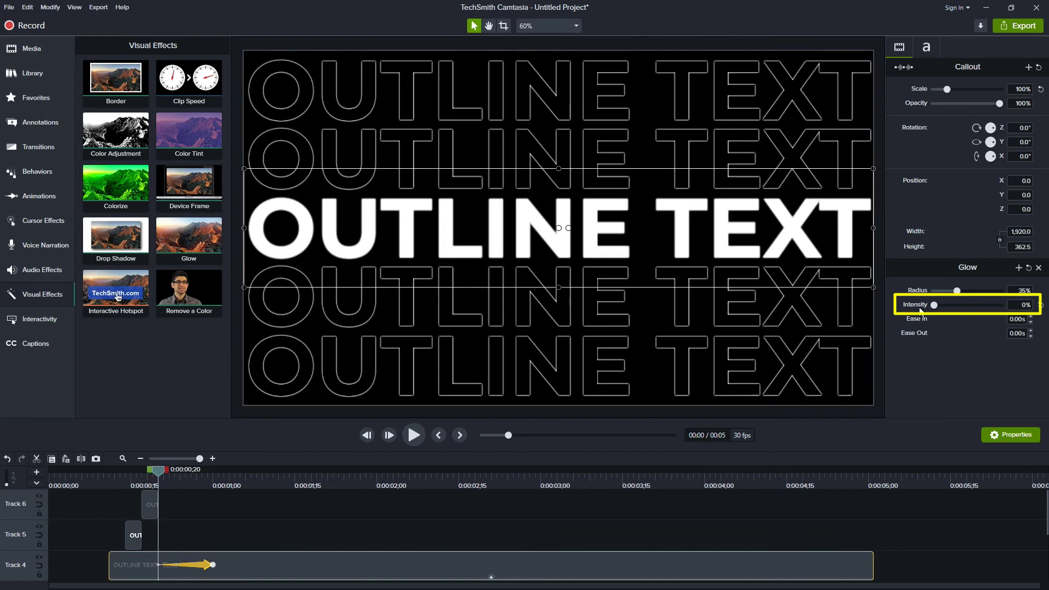
{"action": "left_click_drag", "start_coordinate": [160, 477], "coordinate": [247, 485]}
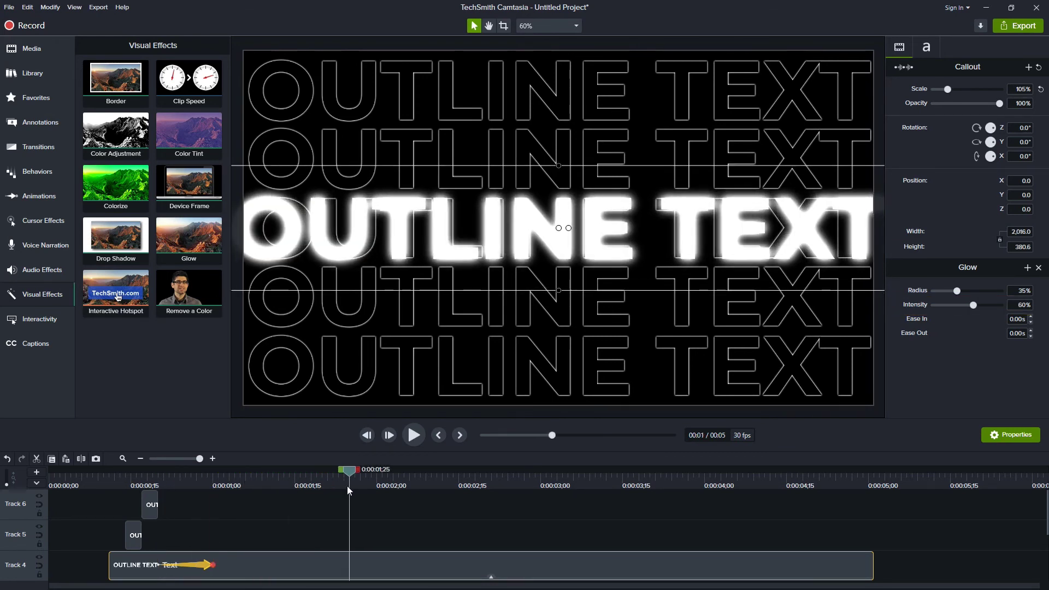
{"action": "left_click_drag", "start_coordinate": [347, 488], "coordinate": [238, 495]}
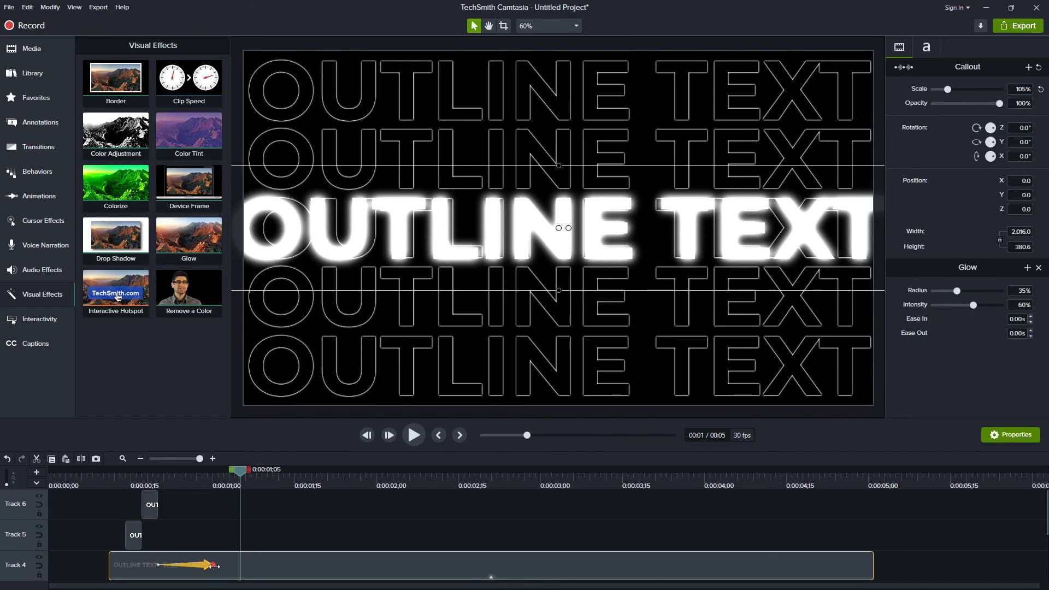
{"action": "left_click", "coordinate": [295, 483]}
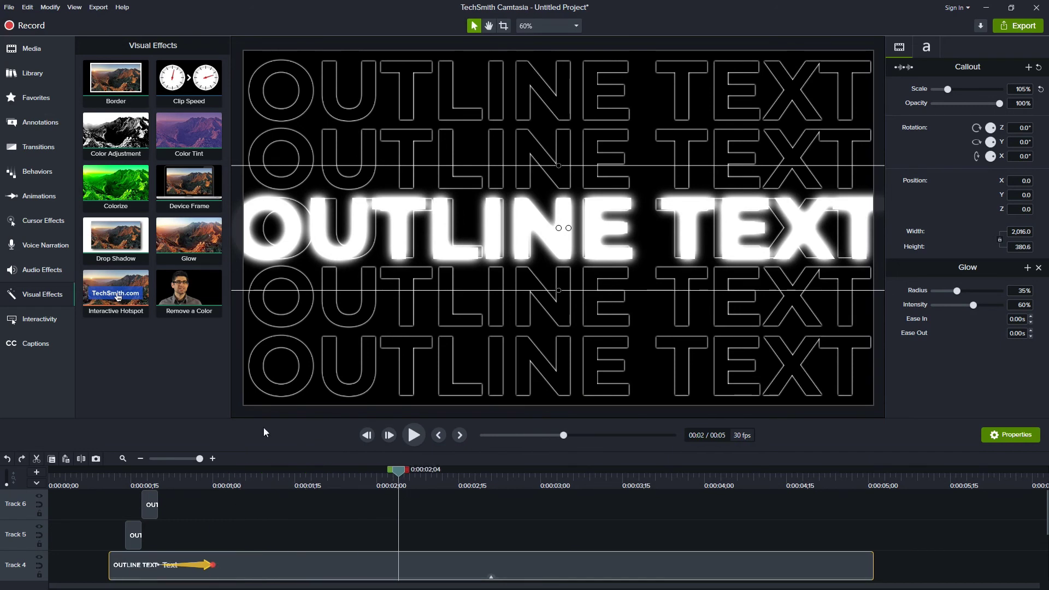
Step: Apply the Restore animation to the Track 4 text clip and play back the glow pulse
{"action": "left_click", "coordinate": [39, 196]}
{"action": "left_click_drag", "start_coordinate": [200, 157], "coordinate": [267, 569]}
{"action": "left_click", "coordinate": [52, 483]}
{"action": "key", "text": "space"}
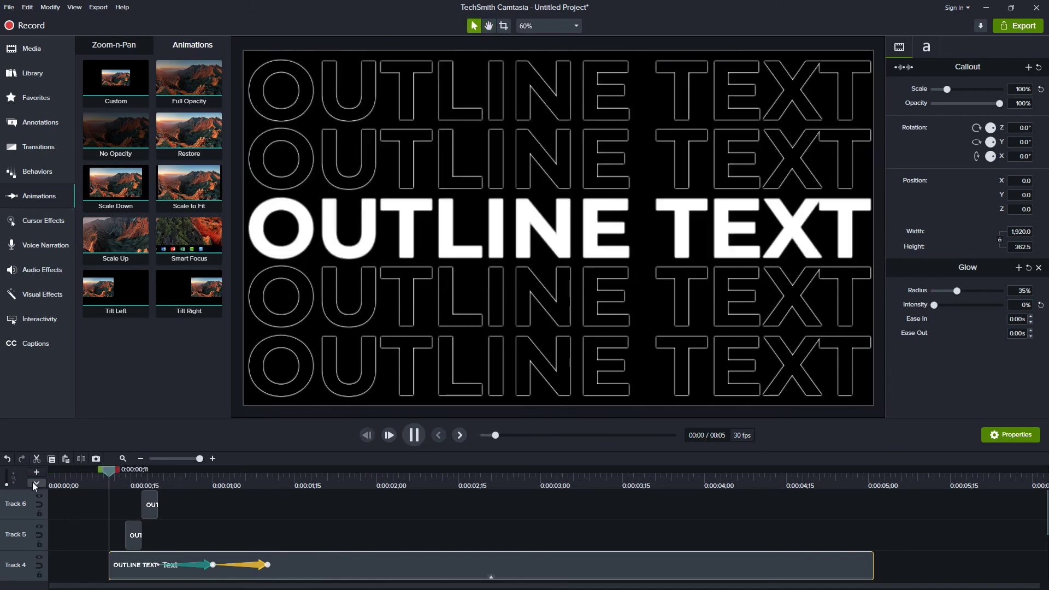
{"action": "key", "text": "space"}
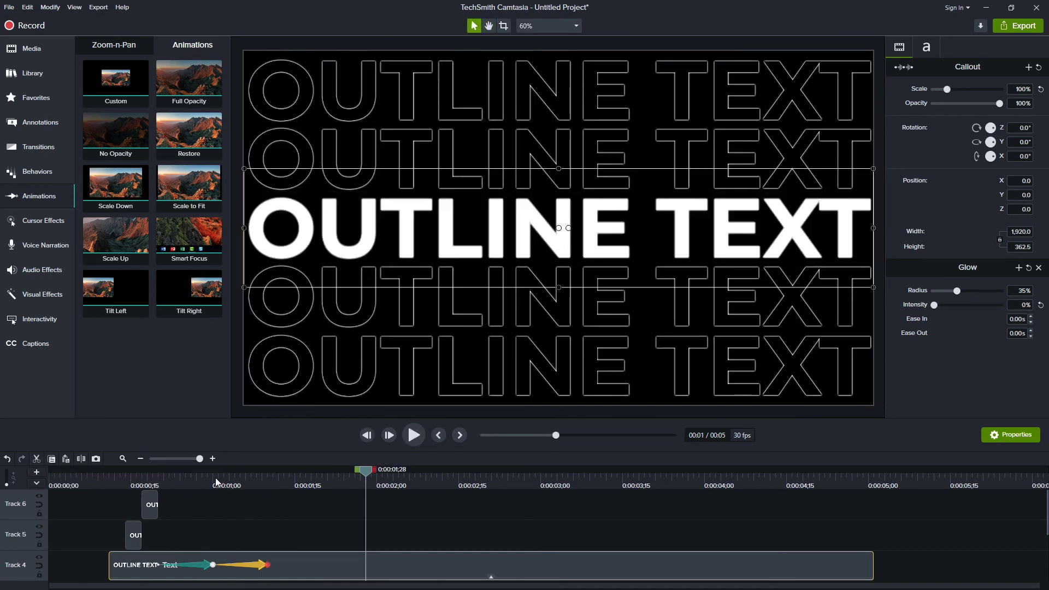
{"action": "left_click", "coordinate": [50, 483]}
{"action": "key", "text": "space"}
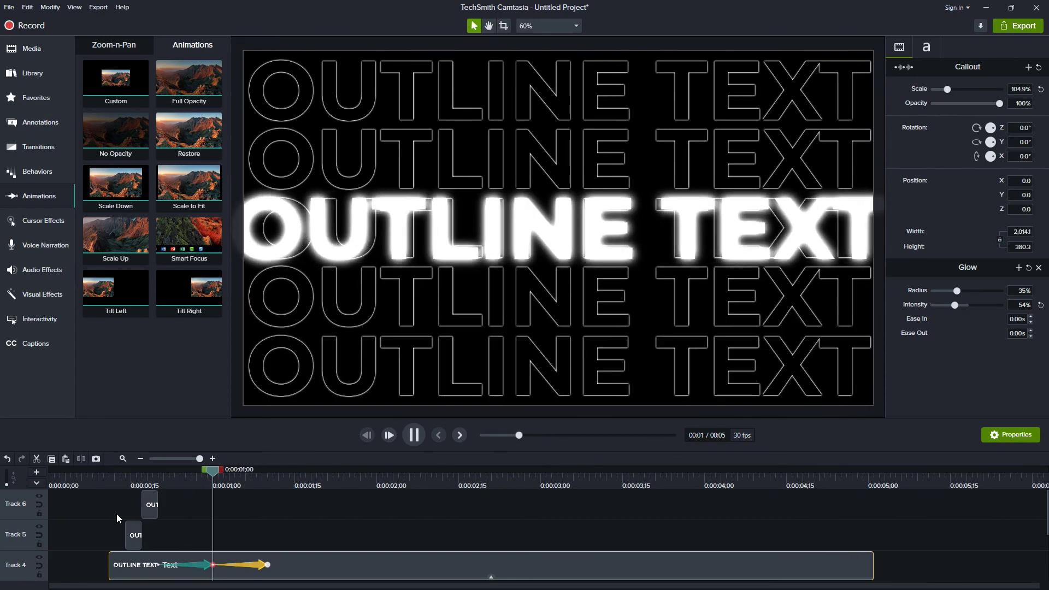